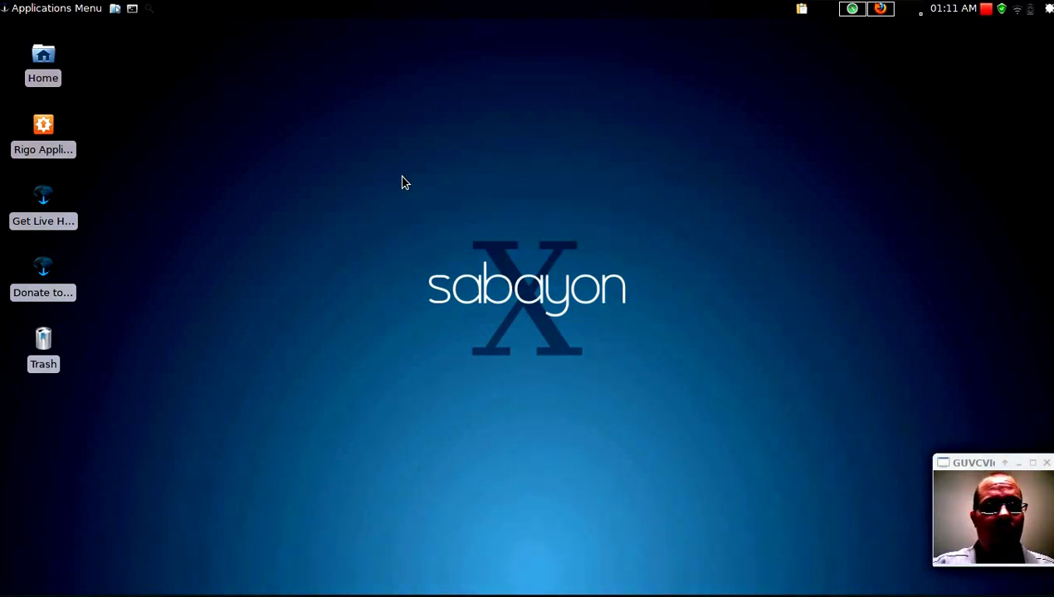
Launch the Midori web browser and search the web for "sabayon".
left_click(33, 9)
mouse_move(44, 207)
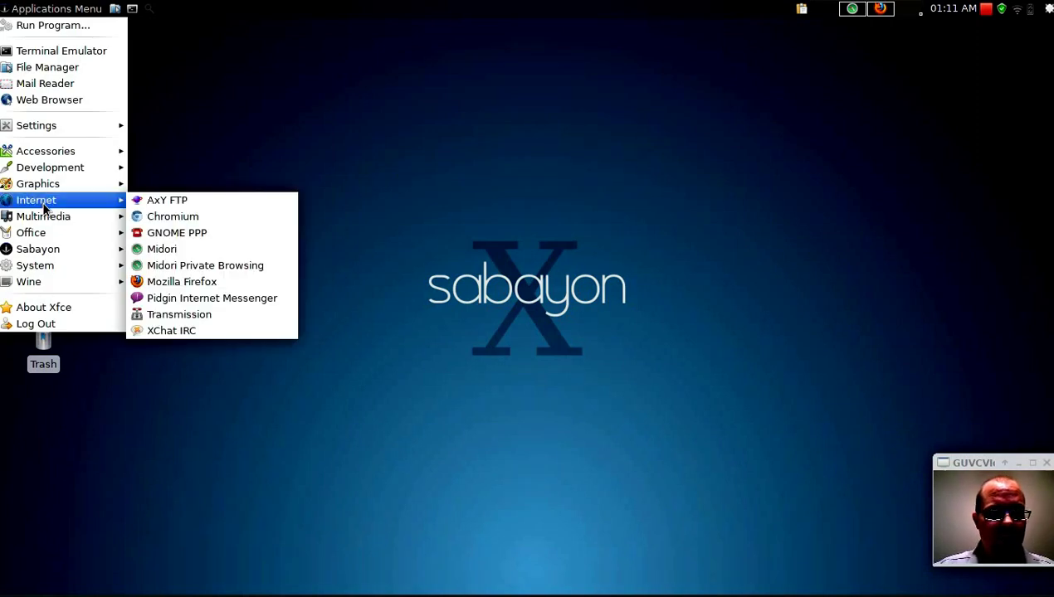
left_click(282, 250)
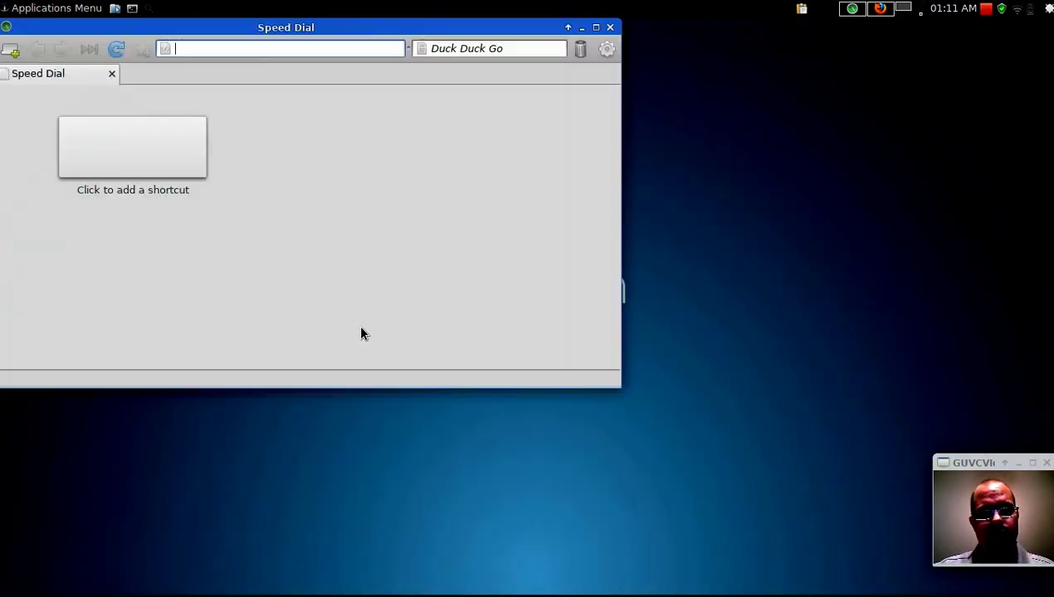
type("sab")
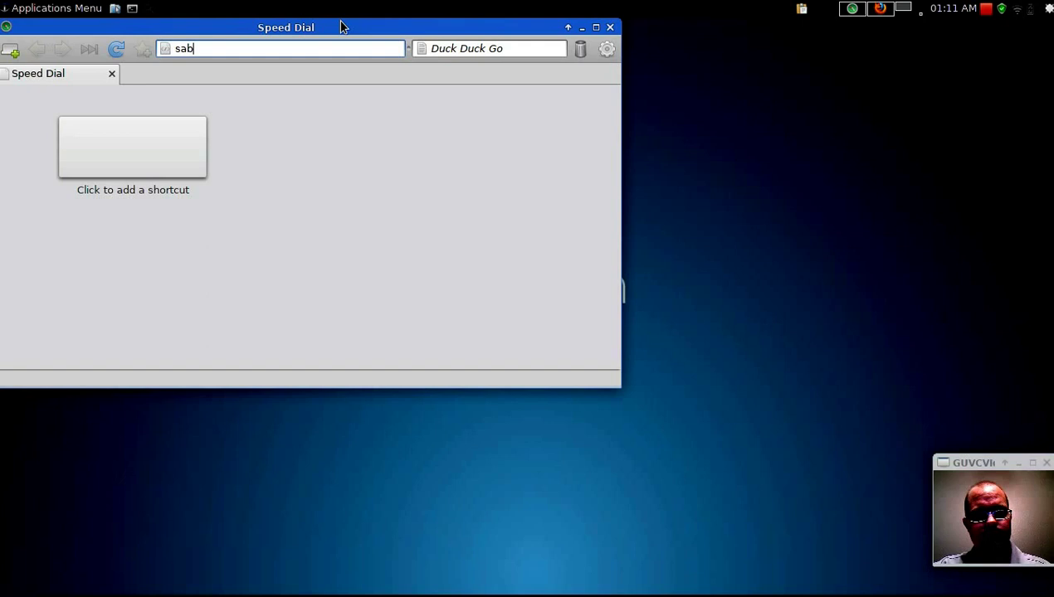
type("ayon")
key("Return")
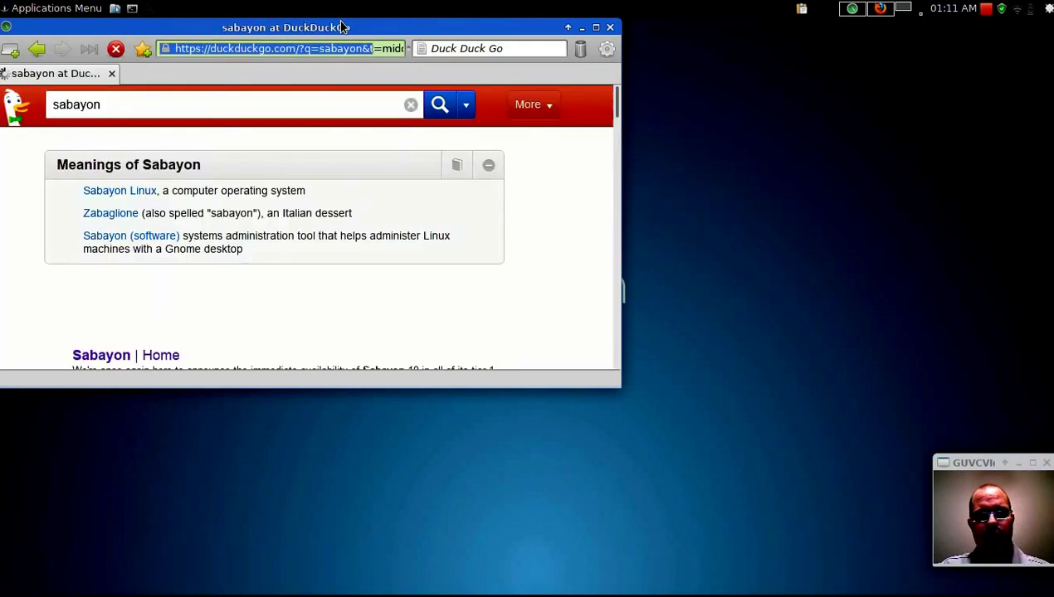
Maximize the browser window showing the sabayon search results.
key("Page_Down")
key("alt+space")
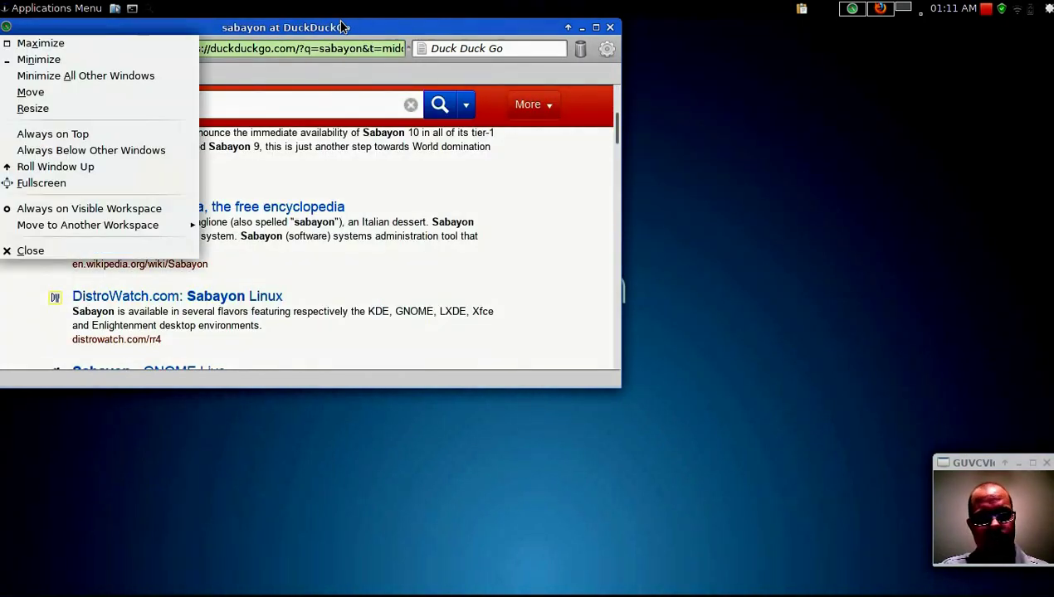
key("x")
scroll(386, 282, "up", 3)
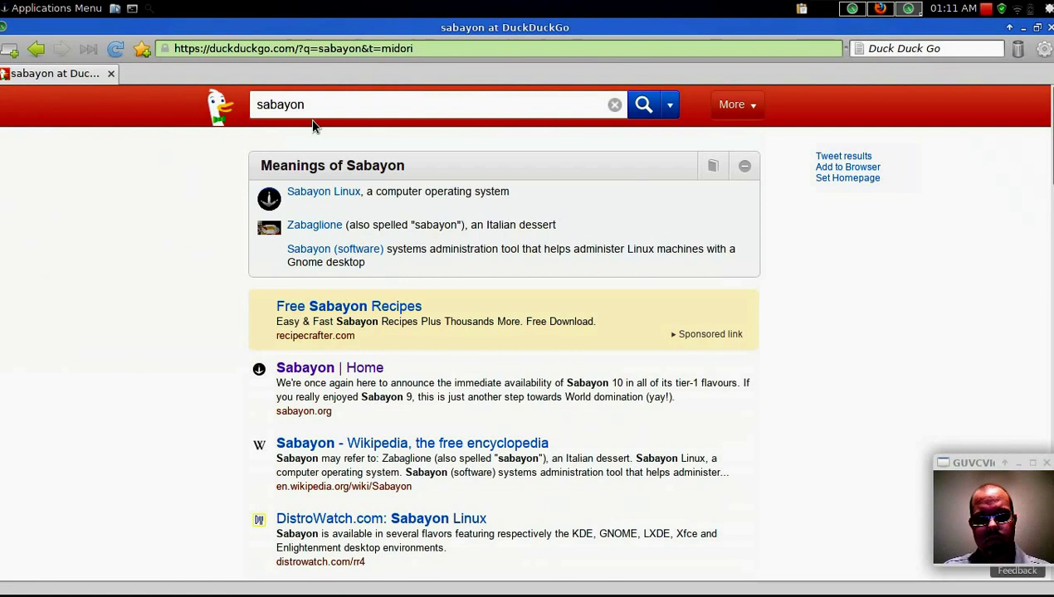
Go through the Sabayon Linux result to the official sabayon.org site and open its download mirror list.
left_click(346, 193)
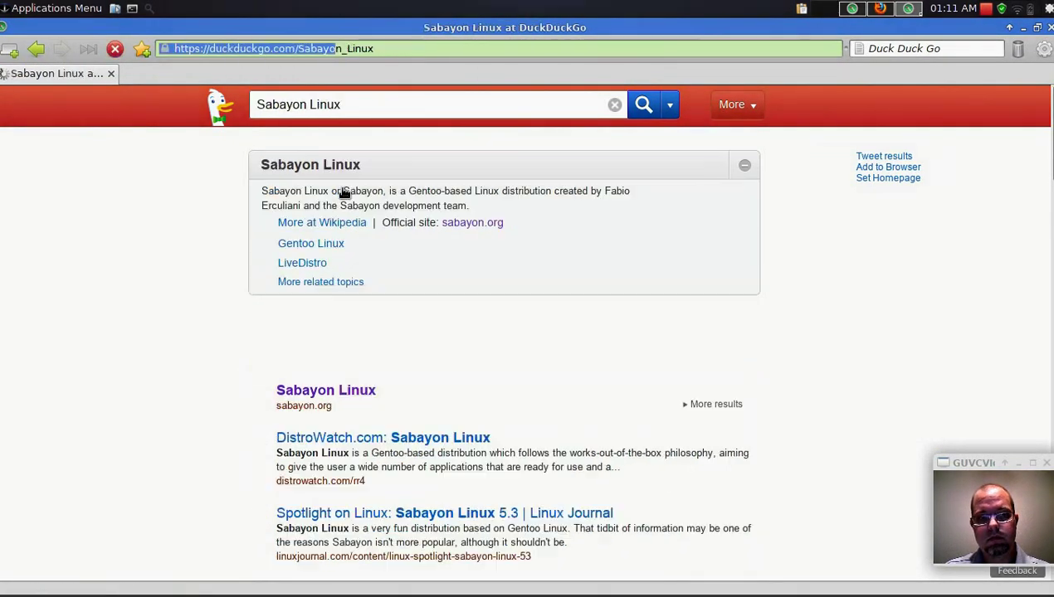
left_click(324, 330)
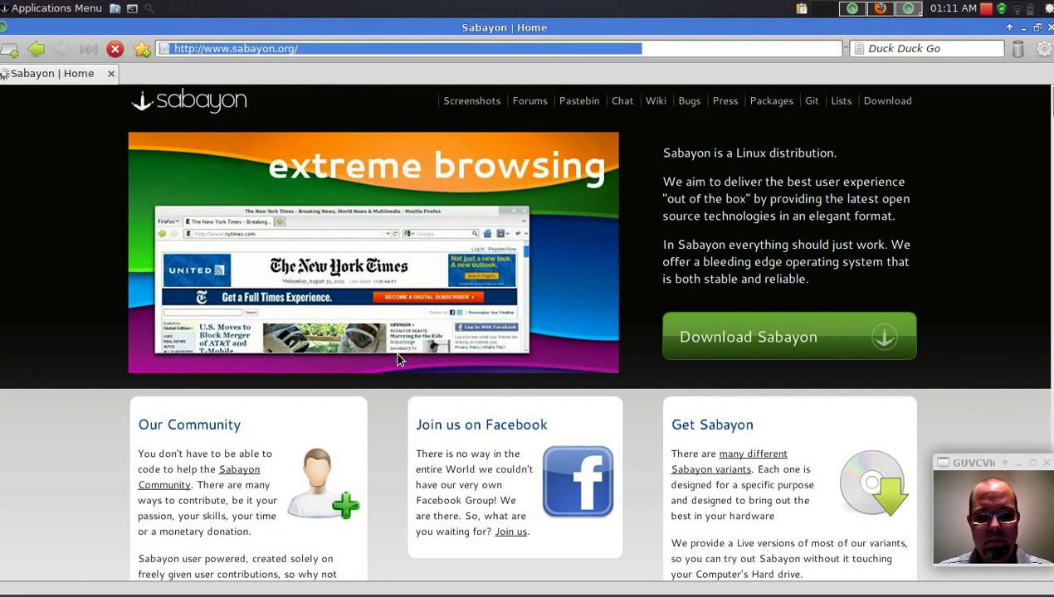
left_click(749, 339)
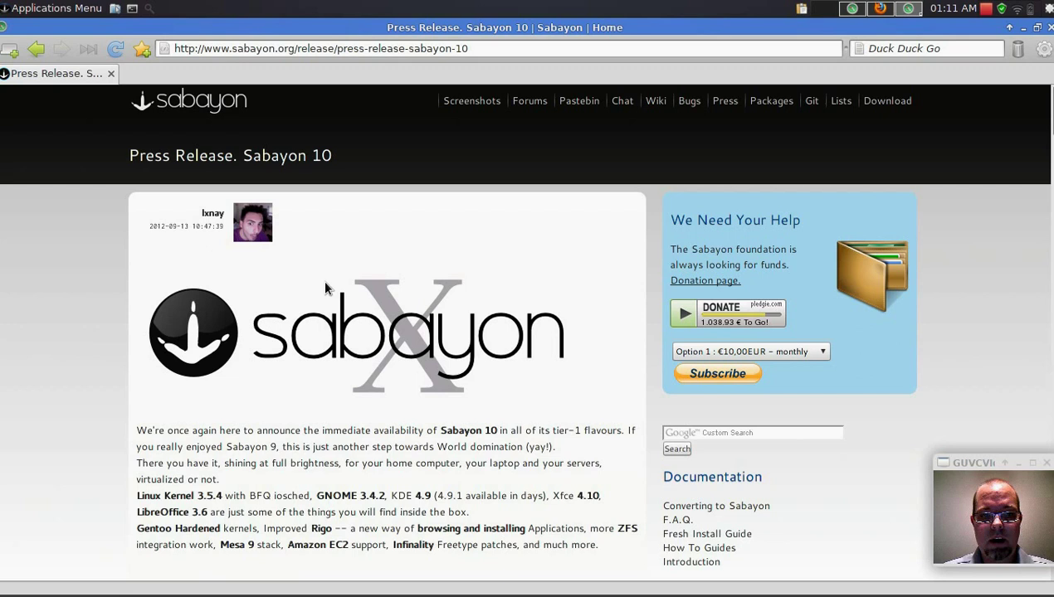
left_click(864, 107)
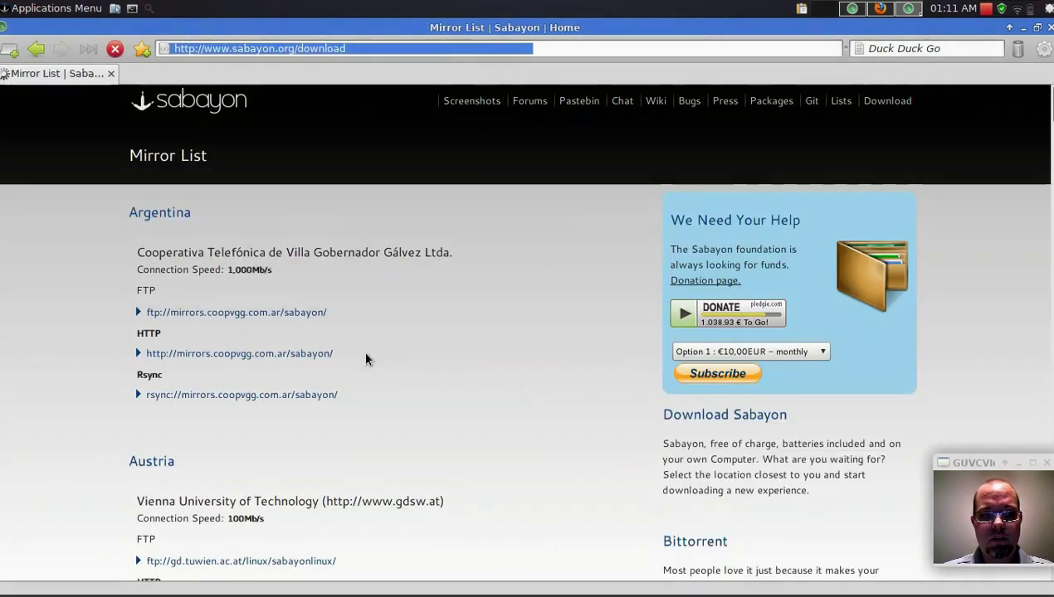
Open the Virginia Tech University mirror link in the United States section of the mirror list.
scroll(363, 353, "down", 2)
scroll(361, 363, "down", 20)
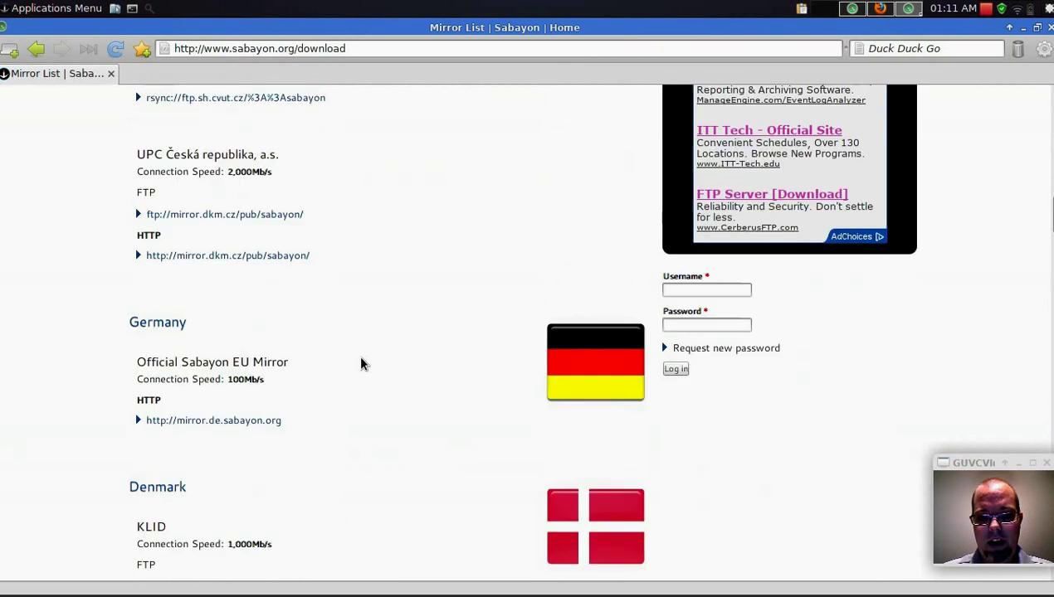
scroll(361, 363, "down", 7)
scroll(361, 364, "down", 20)
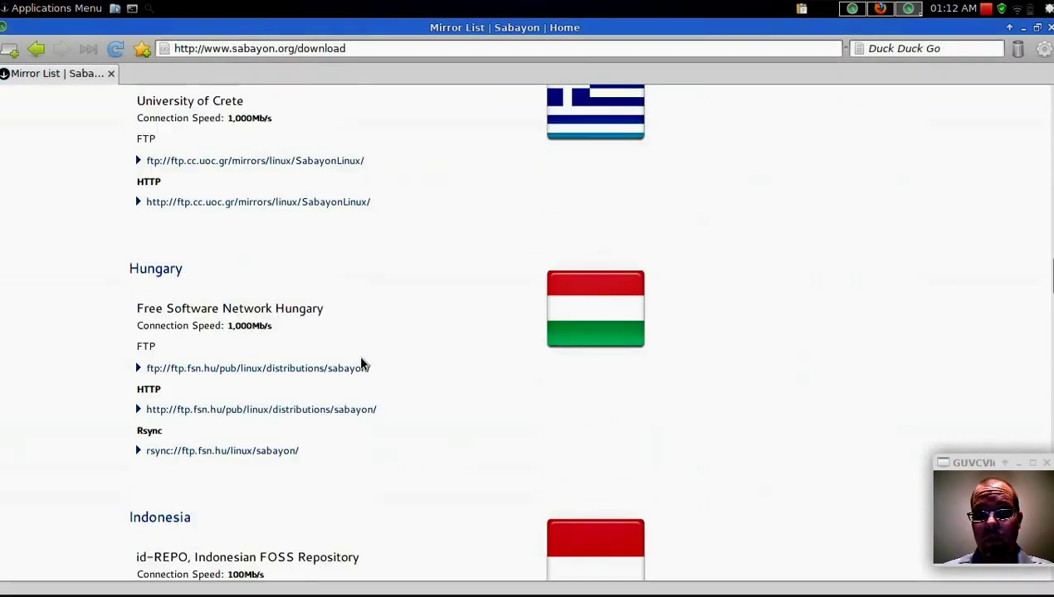
scroll(361, 364, "down", 20)
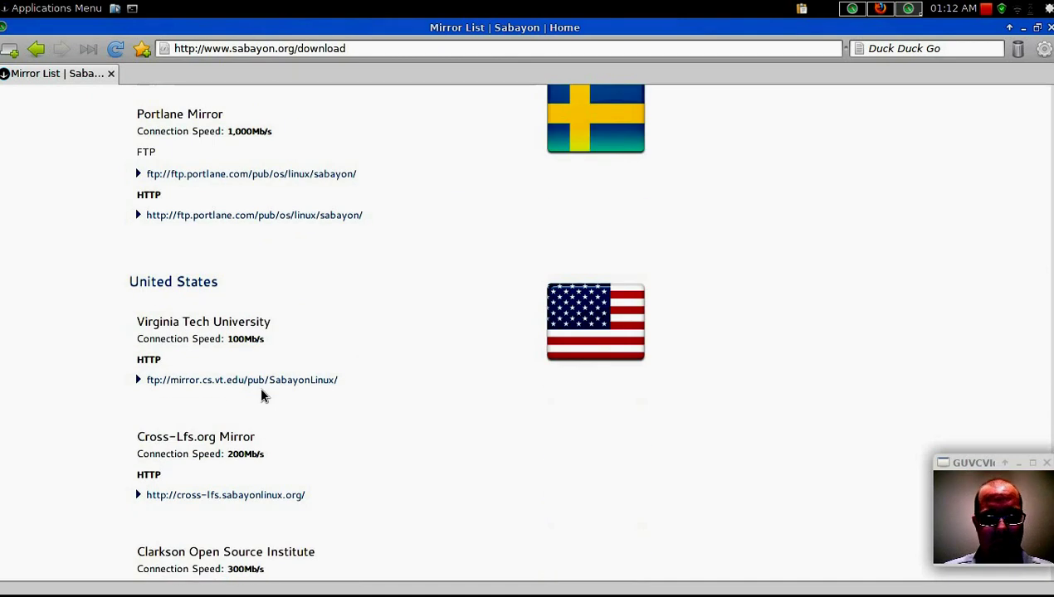
left_click(261, 381)
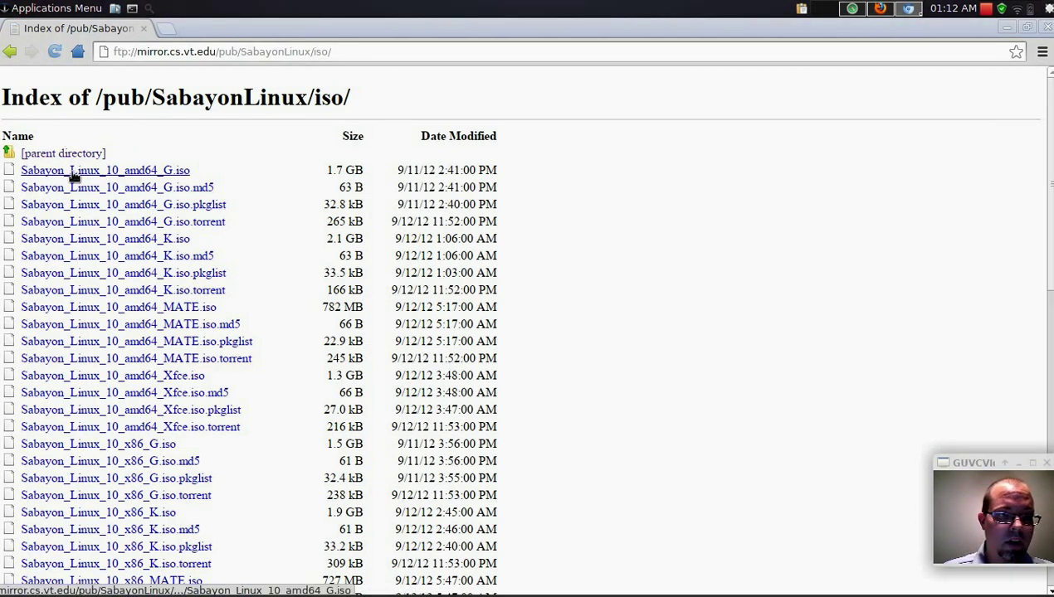
Examine the mirror's ISO directory for the available Sabayon 10 editions, architectures and file sizes.
scroll(79, 252, "down", 5)
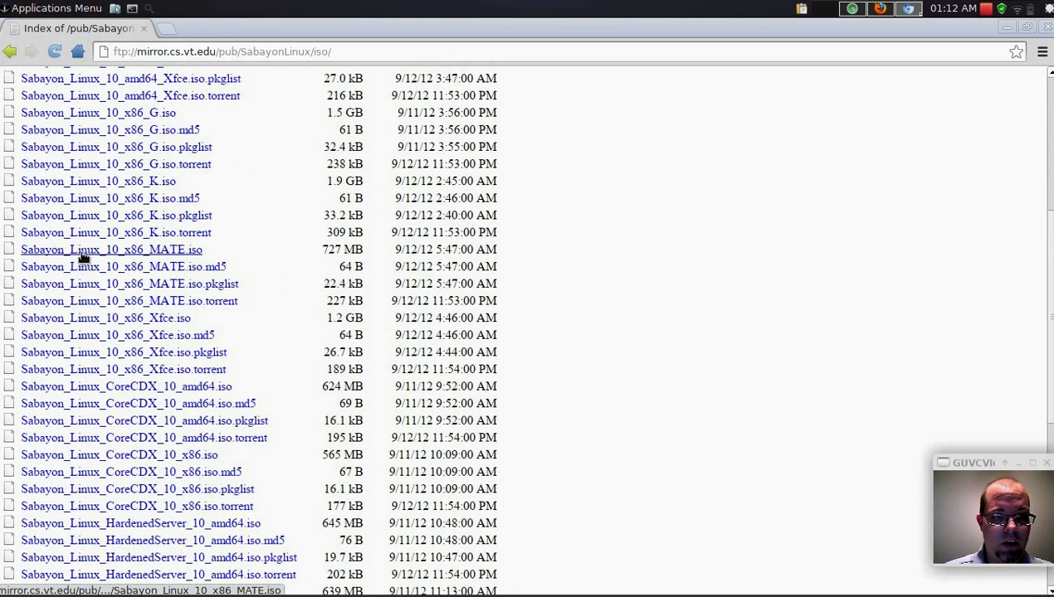
scroll(79, 253, "up", 5)
scroll(150, 278, "down", 2)
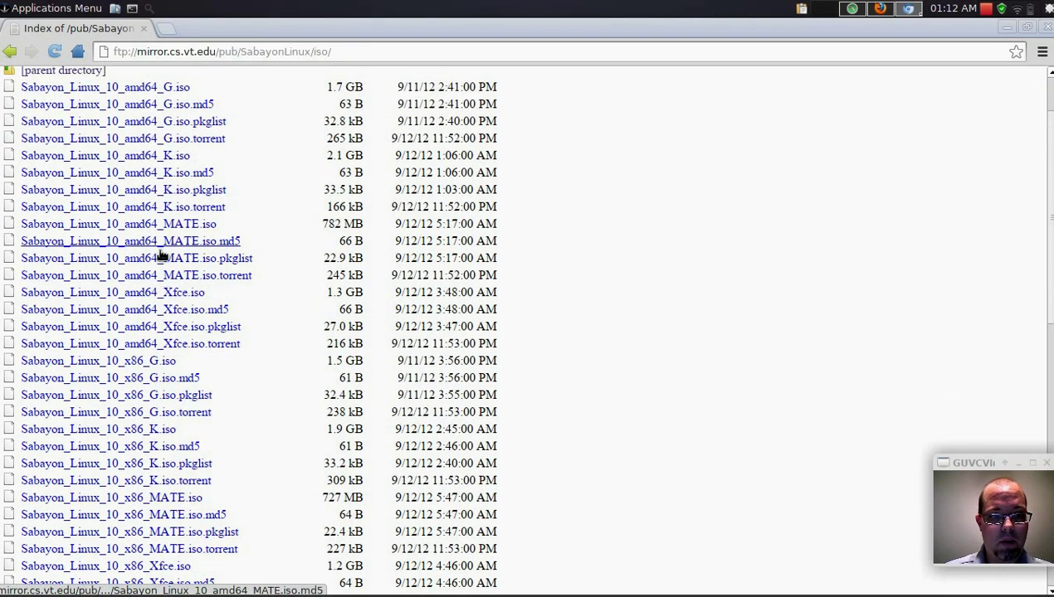
scroll(153, 280, "down", 3)
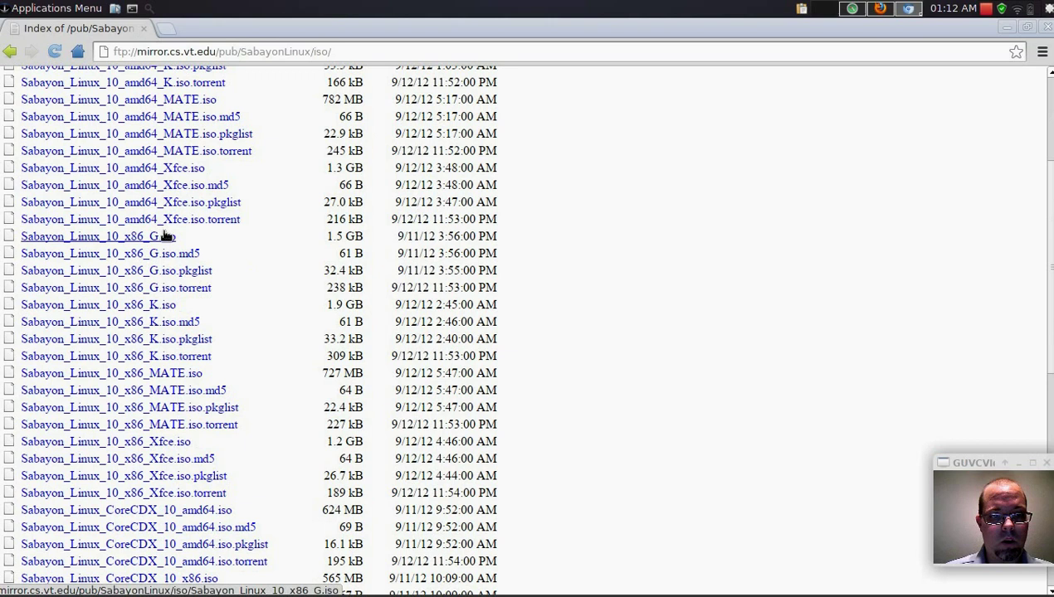
scroll(166, 236, "down", 3)
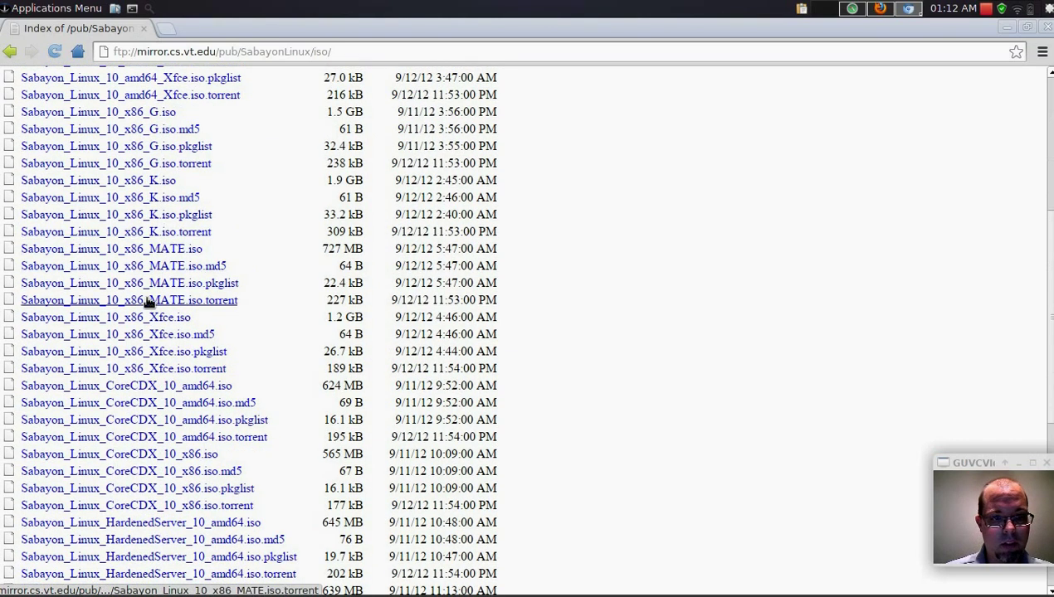
scroll(149, 303, "down", 4)
scroll(149, 304, "up", 7)
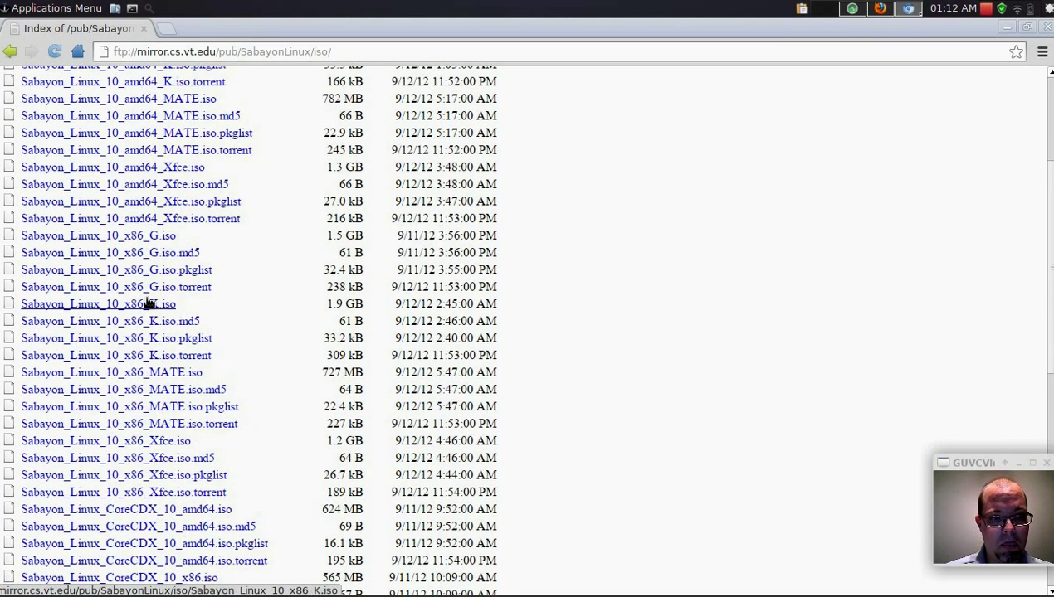
scroll(149, 299, "up", 5)
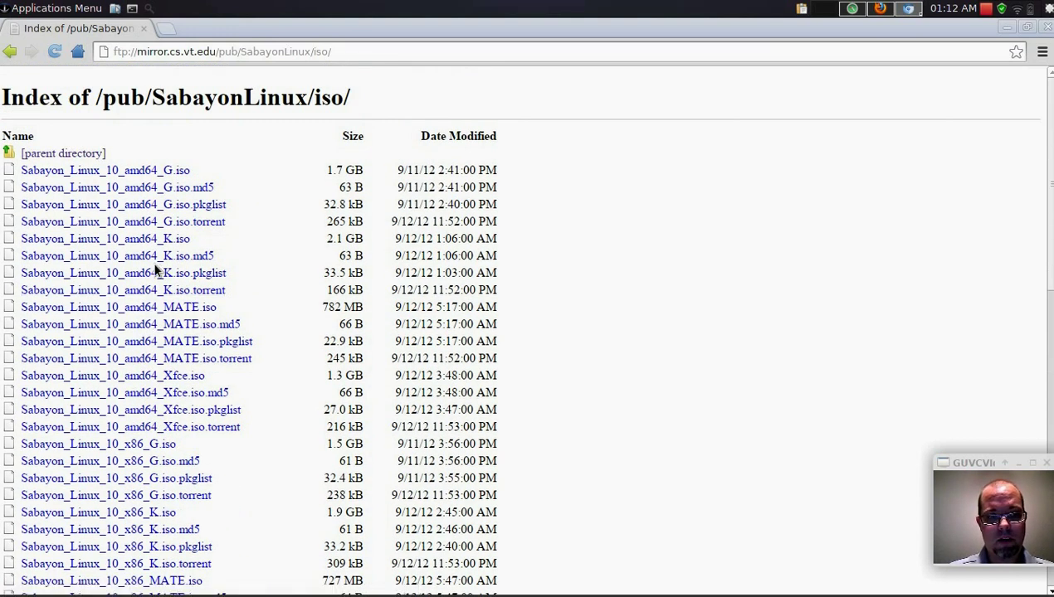
scroll(156, 264, "down", 8)
scroll(156, 267, "down", 9)
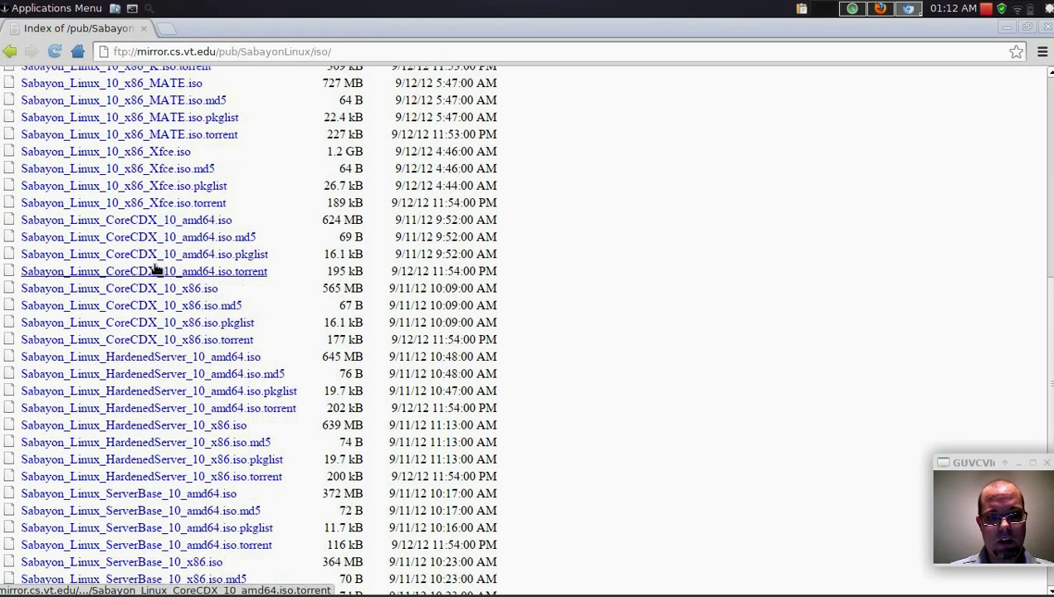
scroll(155, 269, "up", 20)
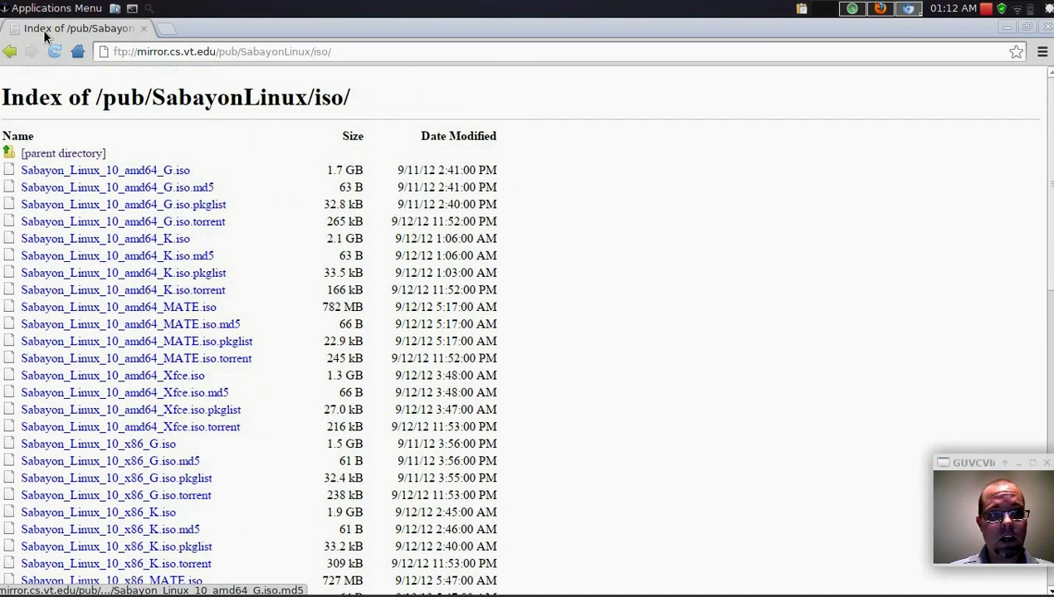
Close the mirror's ISO index tab and the Midori window with the mirror list.
left_click(12, 53)
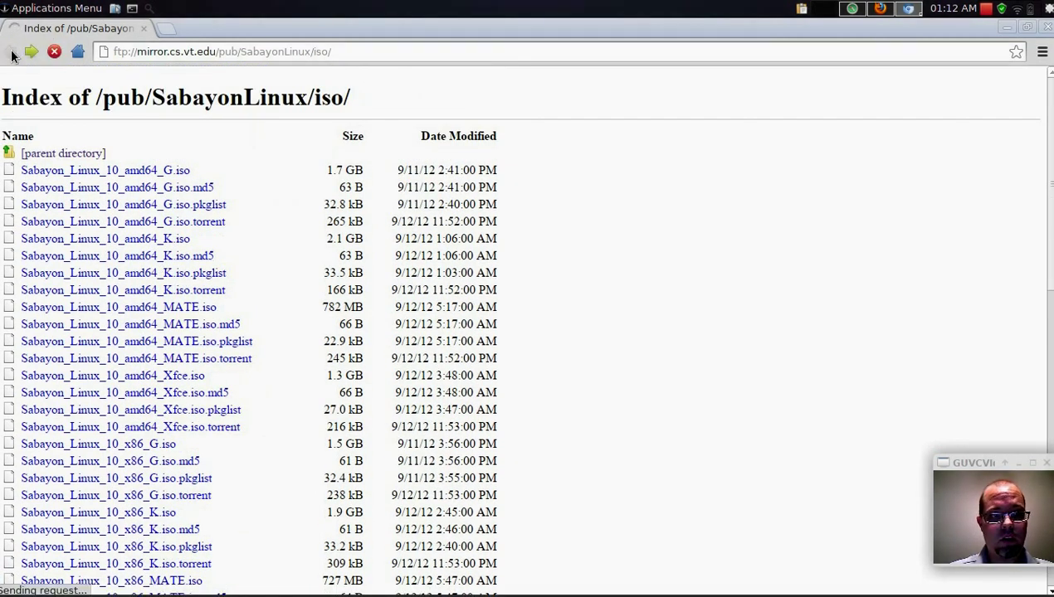
left_click(143, 28)
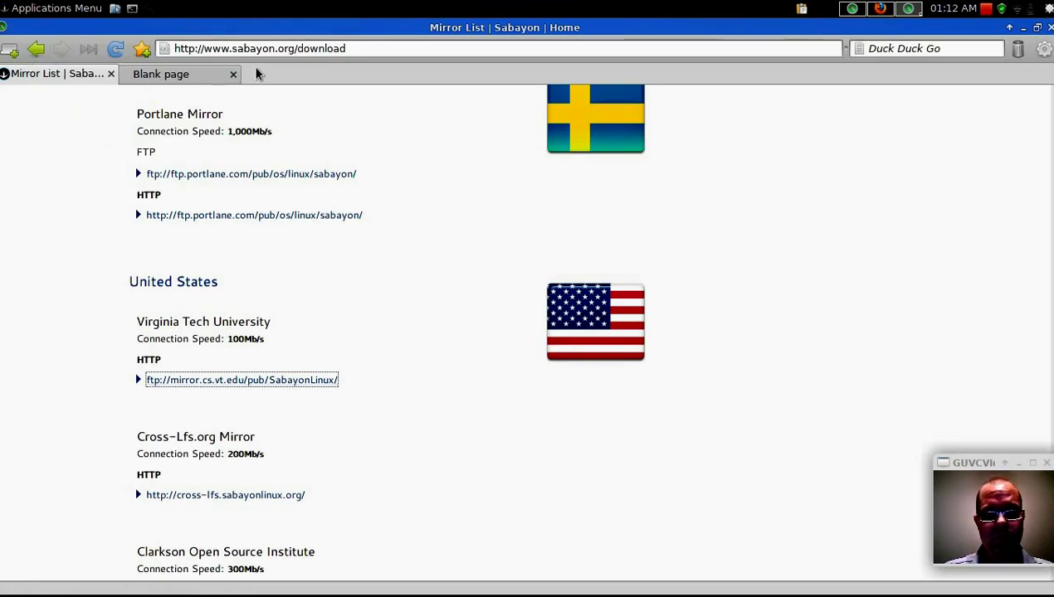
left_click(1048, 29)
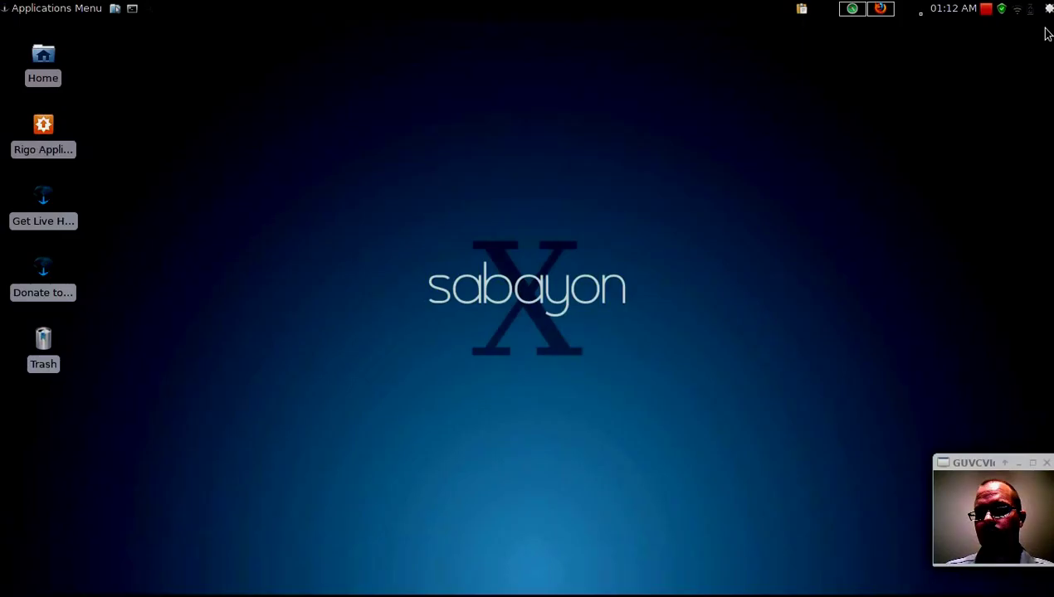
Bring up the remaining Firefox and Midori windows and close both of them.
left_click(881, 8)
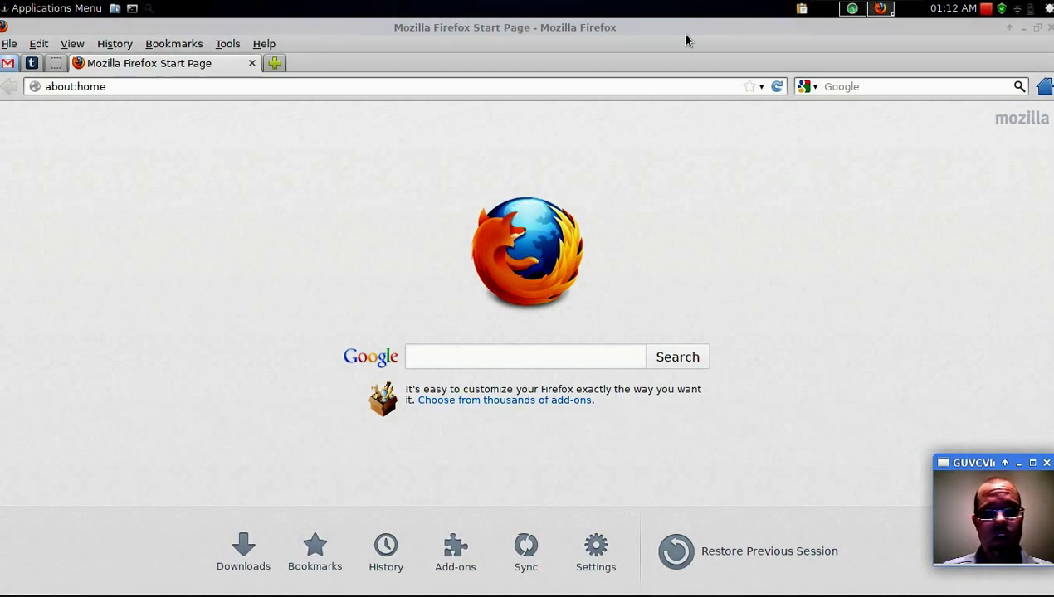
left_click(1048, 27)
left_click(854, 9)
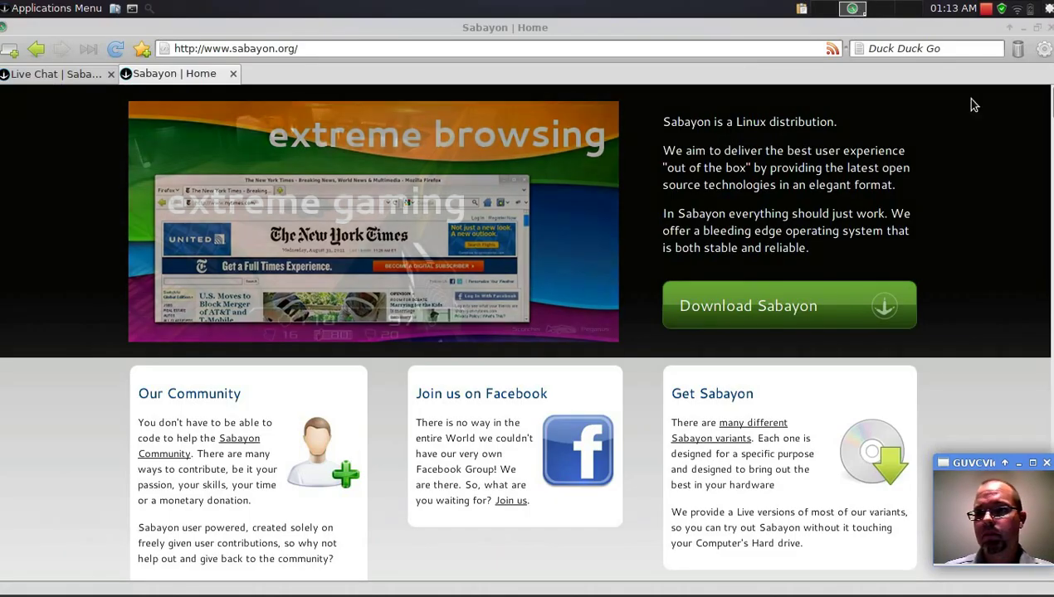
left_click(1049, 29)
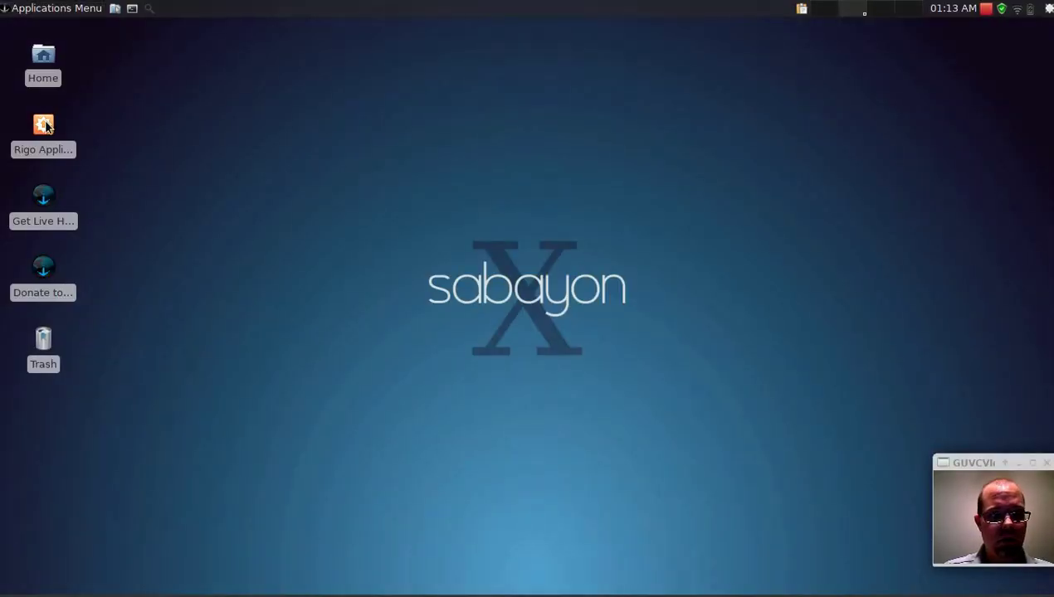
Launch the Rigo Application Browser, search for "chrom" and select the Chromium web browser entry.
double_click(43, 124)
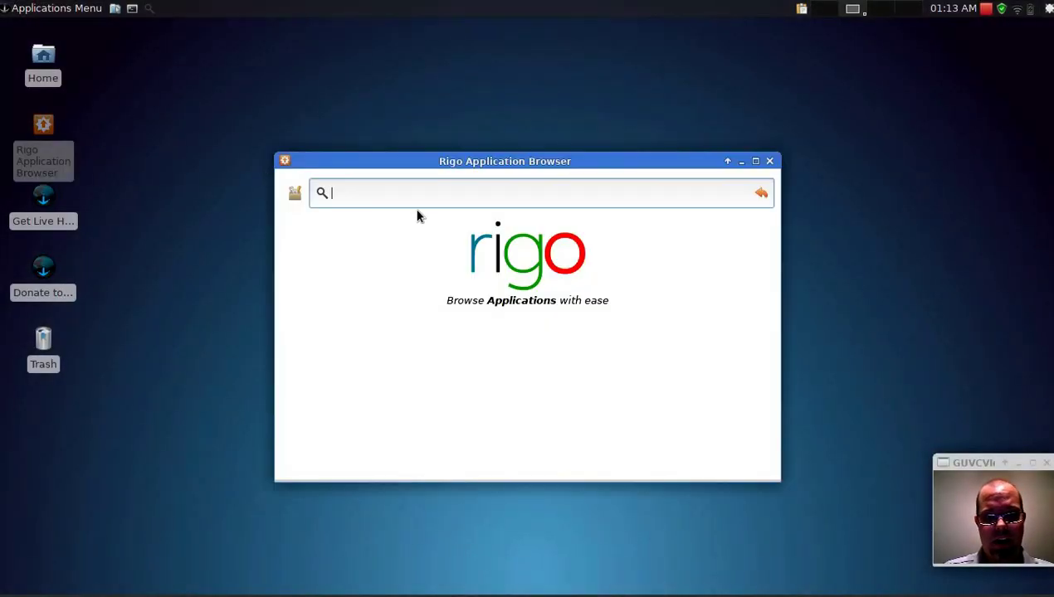
type("chrom")
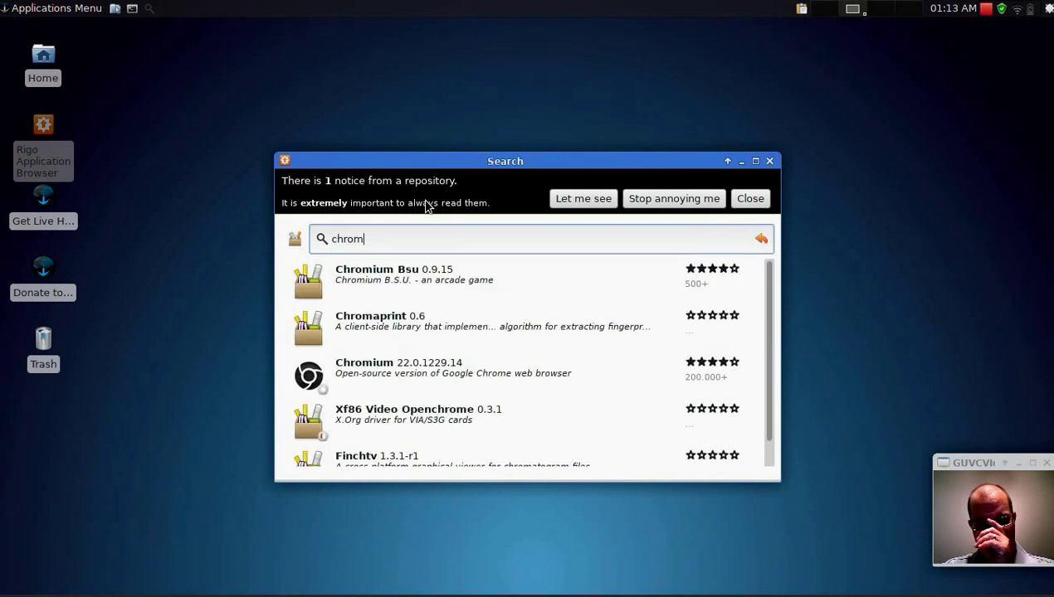
left_click(405, 385)
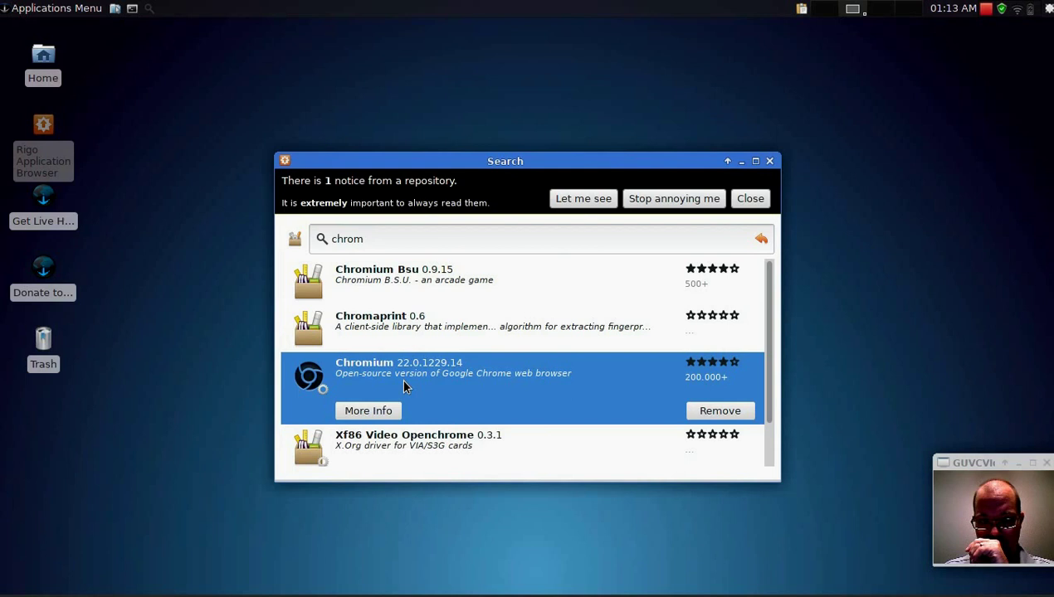
Search Rigo for "clementine" and select the Clementine music player entry.
left_click(408, 236)
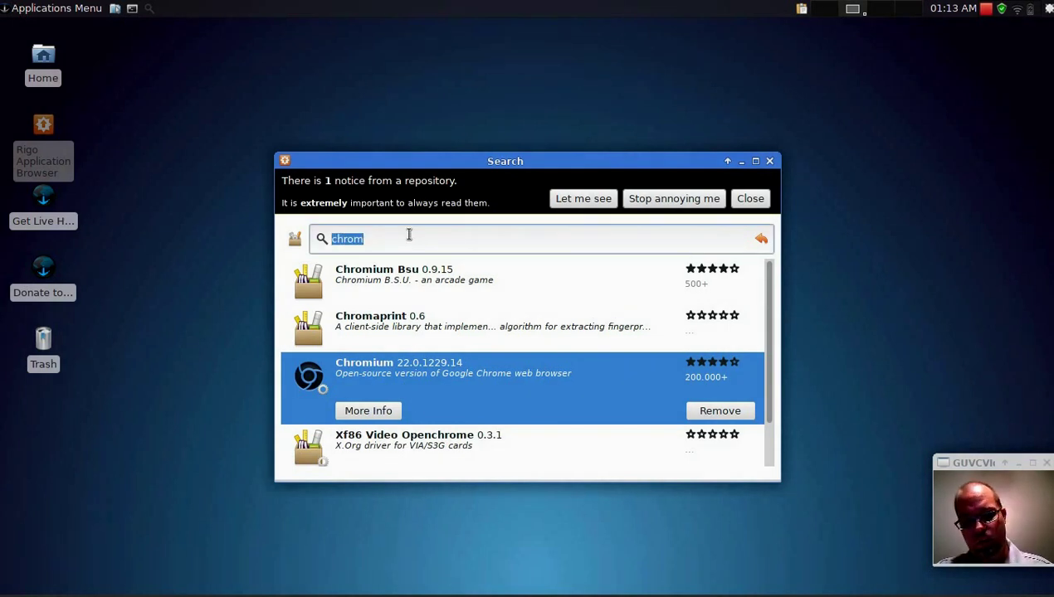
type("clemi")
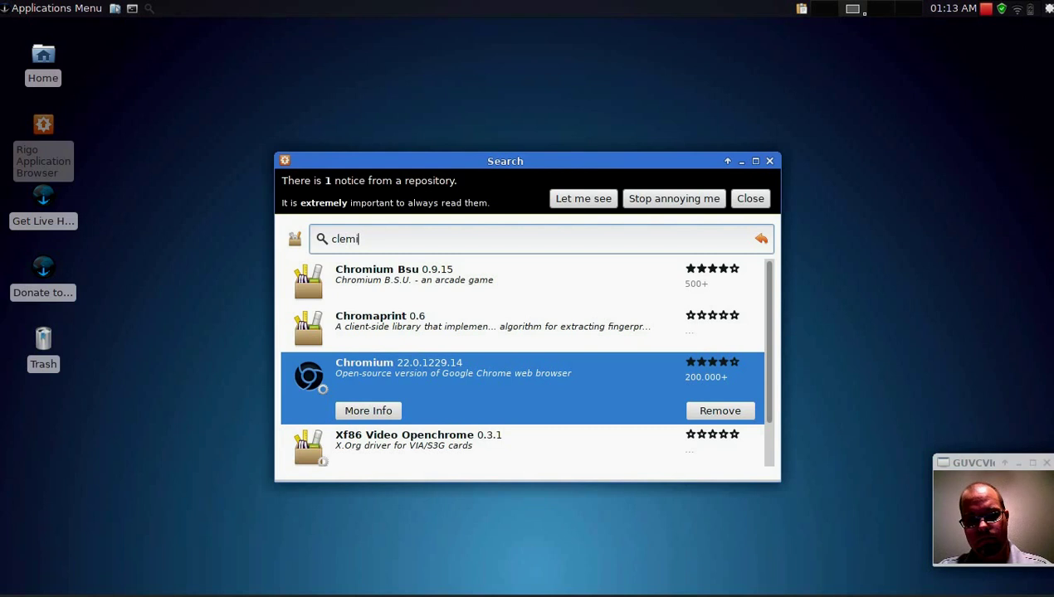
type("ntine")
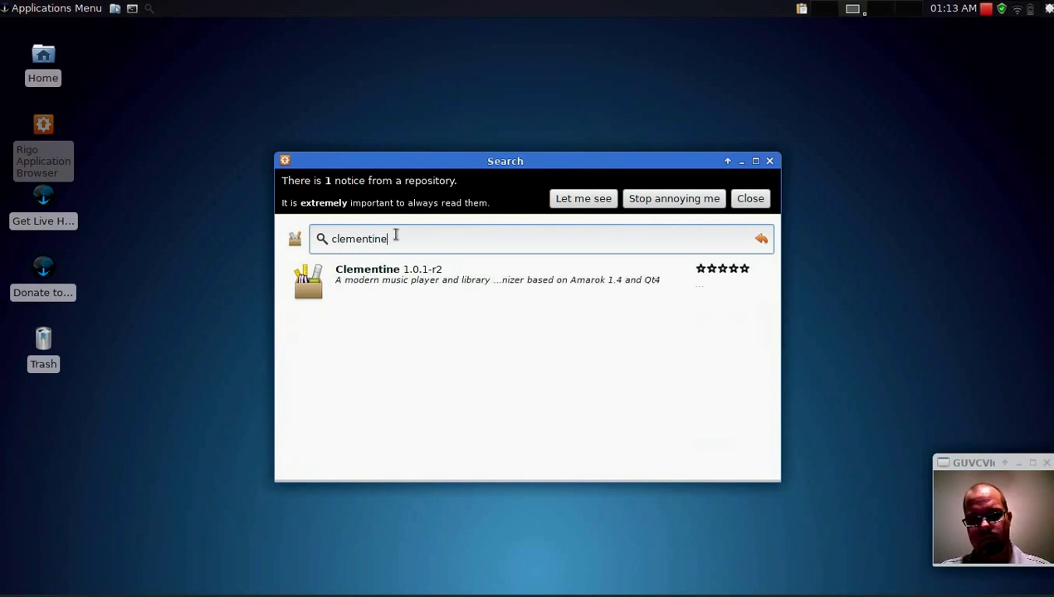
left_click(468, 288)
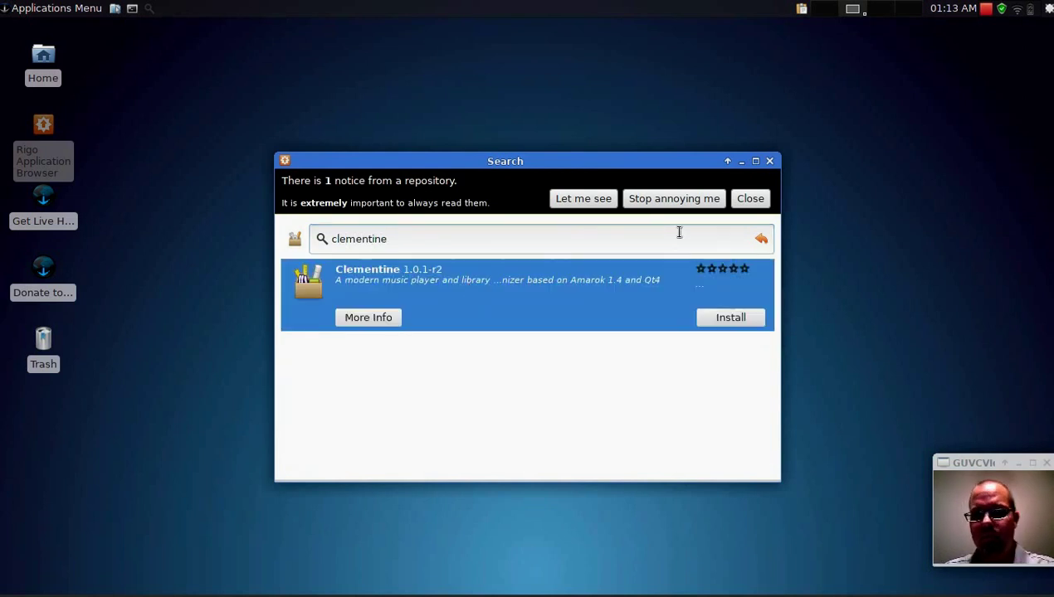
Install Clementine, accepting its required applications, confirming the action and authenticating with the root password.
left_click(709, 324)
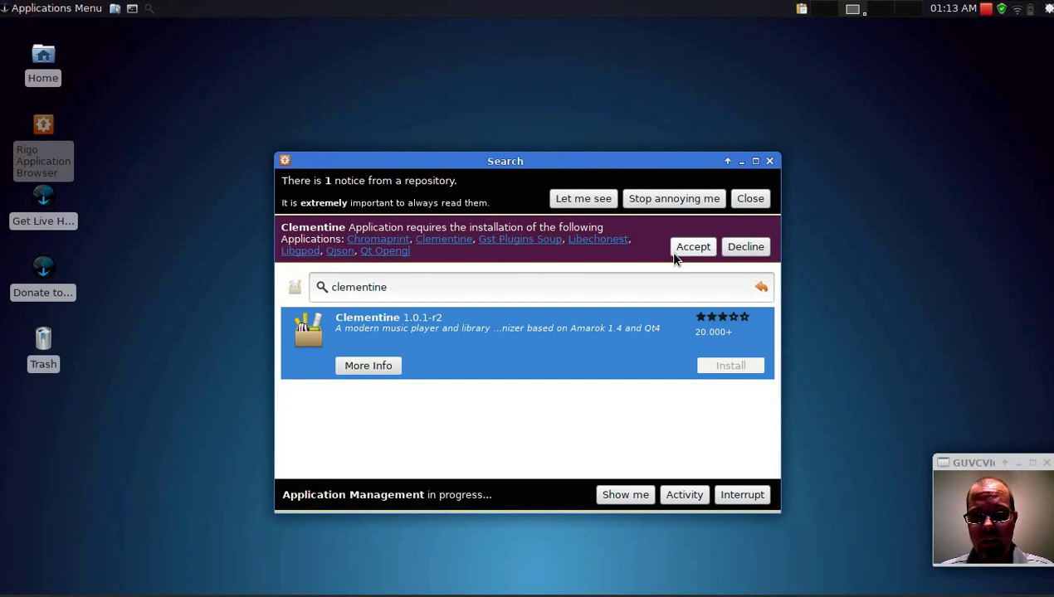
left_click(676, 252)
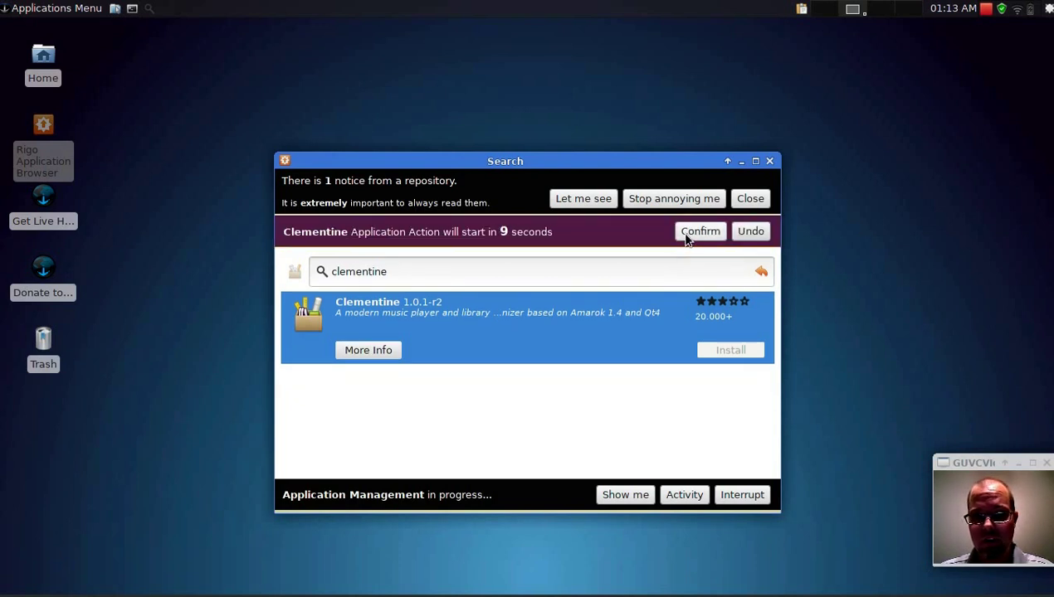
left_click(698, 232)
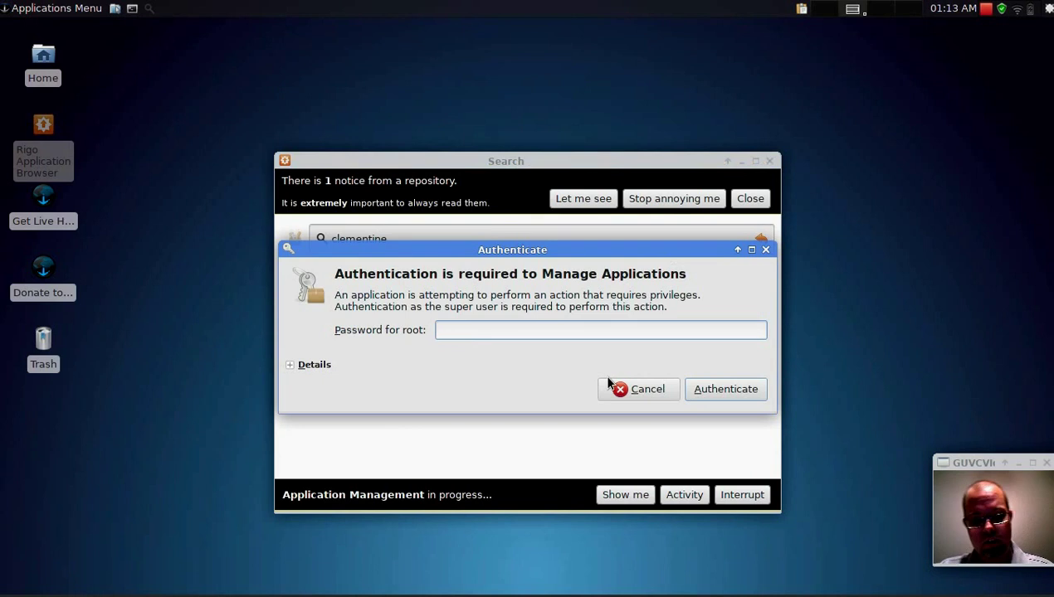
type("•••••••••")
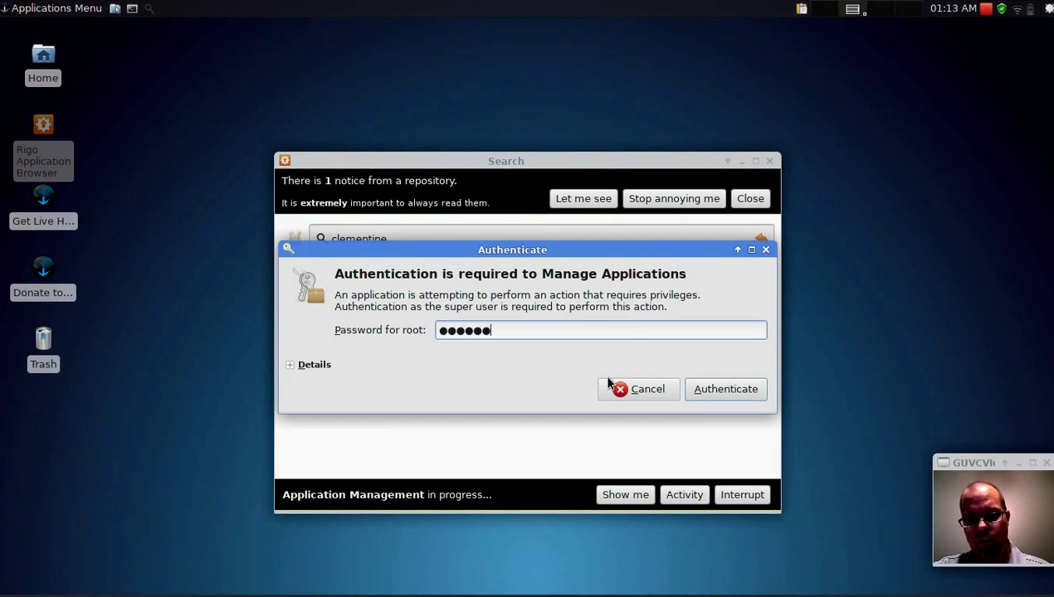
type("••")
key("Return")
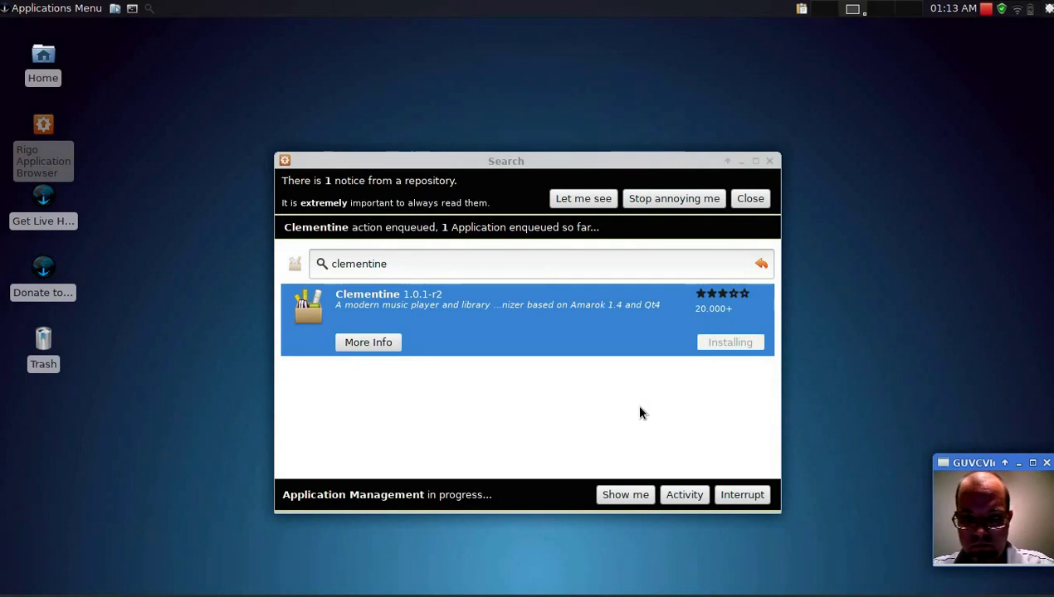
Show the Clementine installation's progress, move the Rigo window up, and dismiss the completion message and the repository notice.
left_click(640, 496)
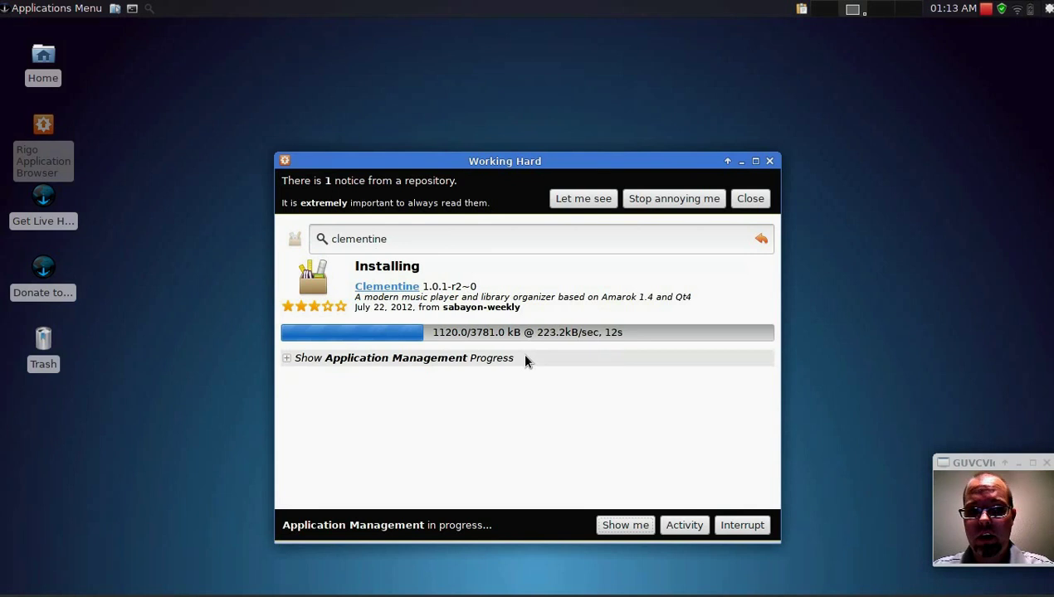
left_click_drag(527, 162, 567, 104)
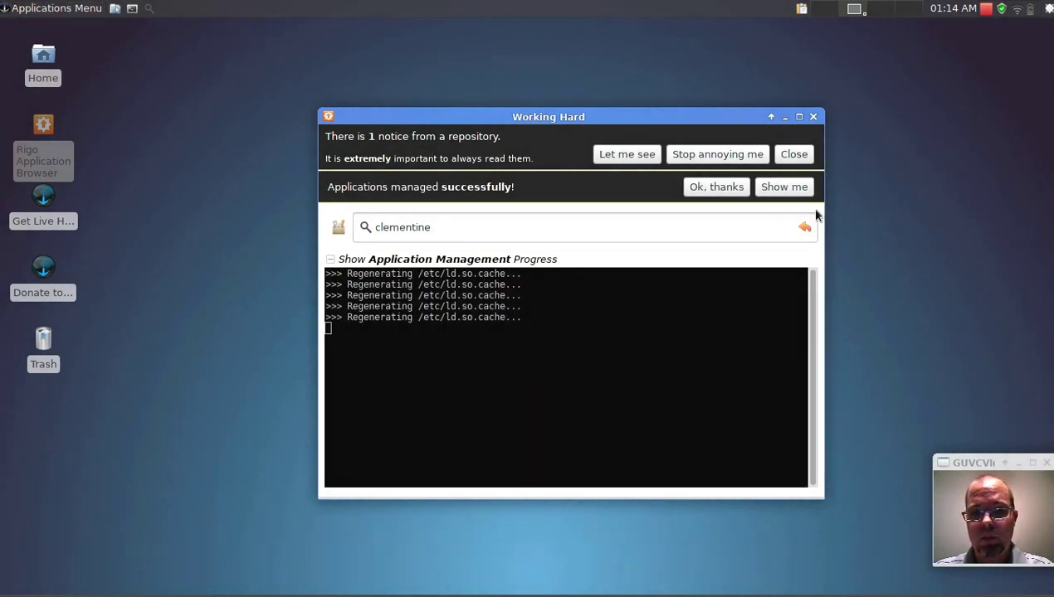
left_click(727, 190)
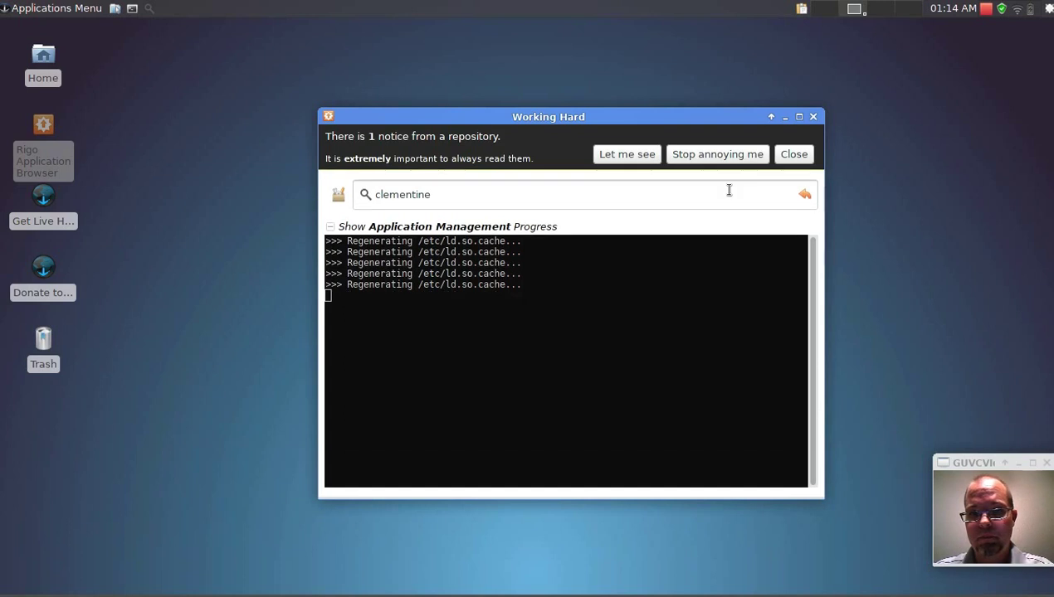
left_click(784, 158)
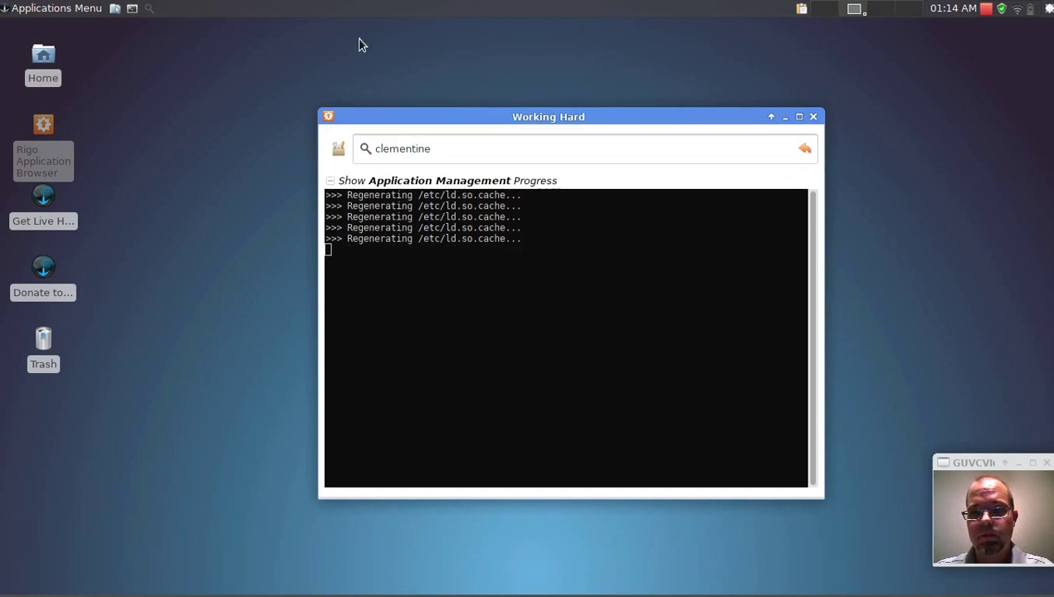
Look through the installed application categories, including the Wine programs, and launch Clementine from Multimedia.
left_click(75, 9)
mouse_move(84, 251)
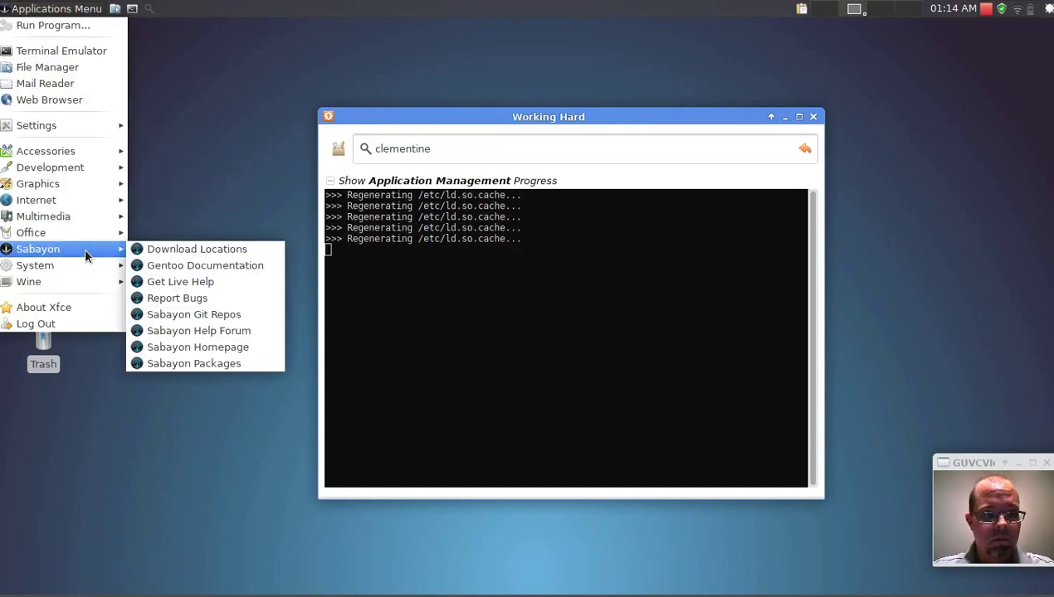
mouse_move(87, 282)
mouse_move(174, 286)
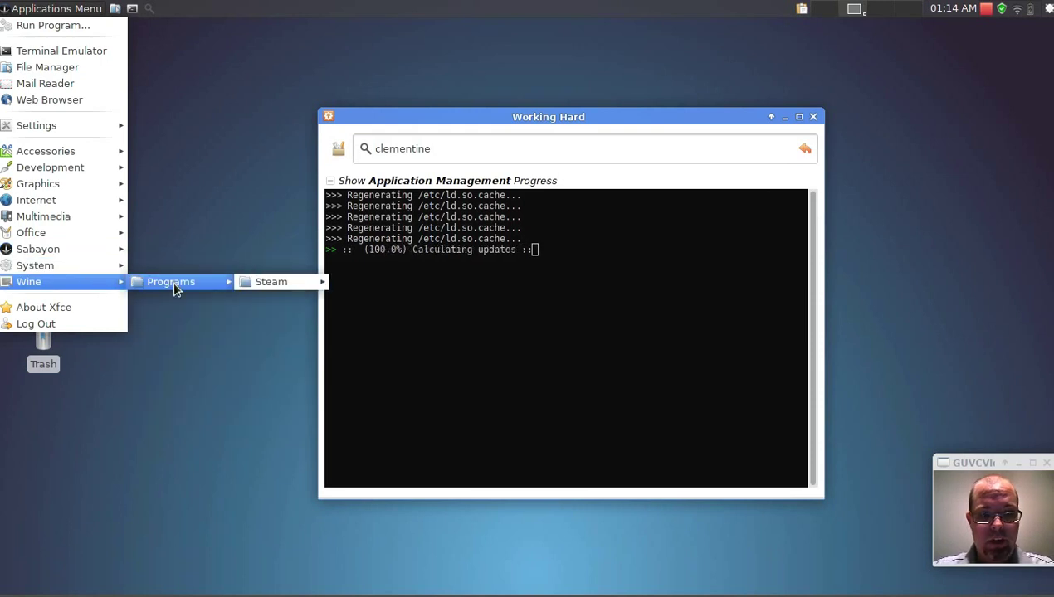
mouse_move(274, 282)
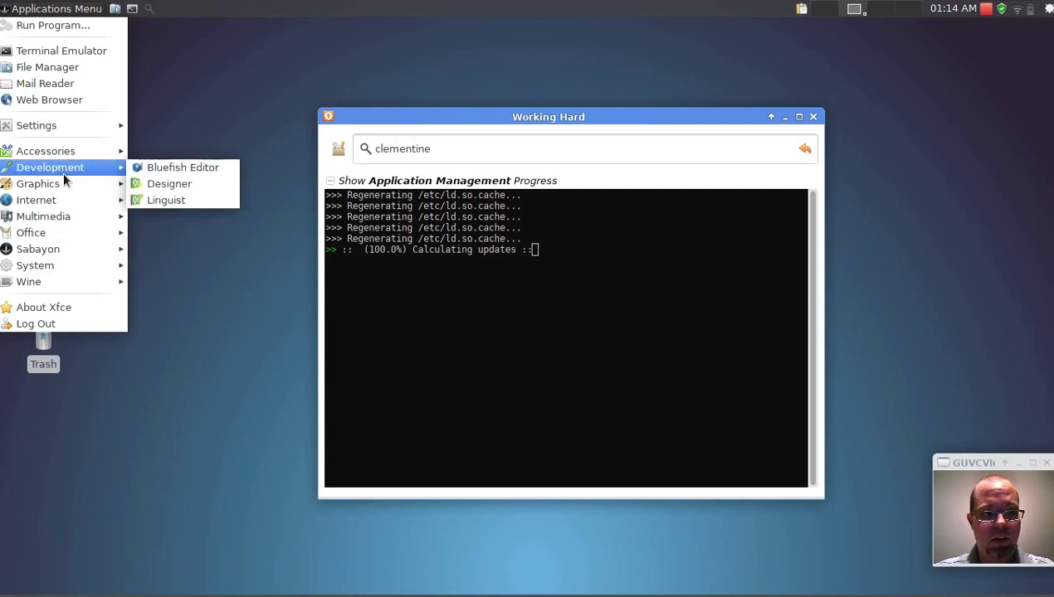
mouse_move(42, 158)
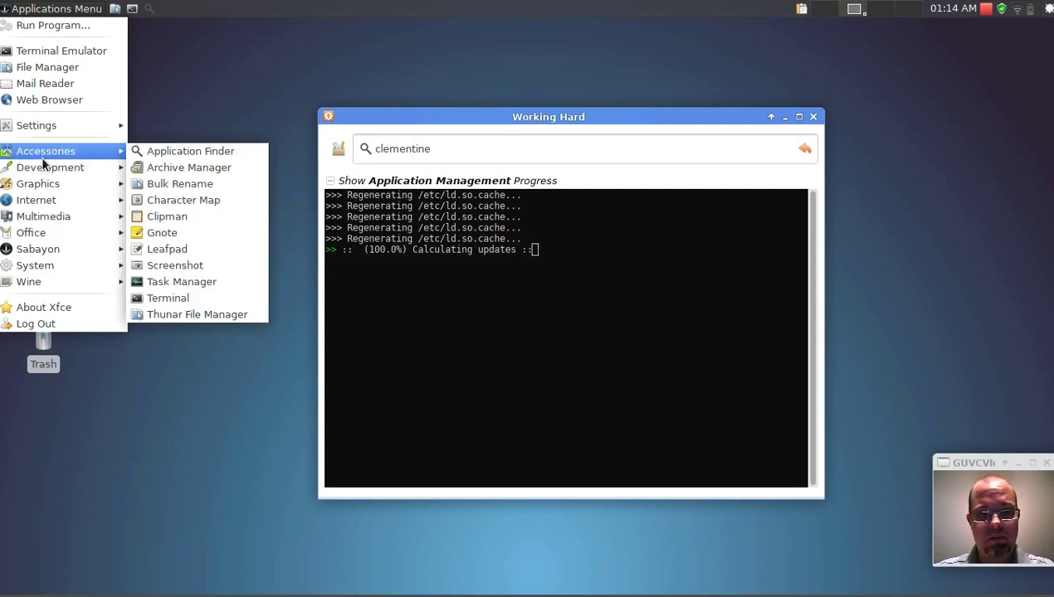
mouse_move(52, 216)
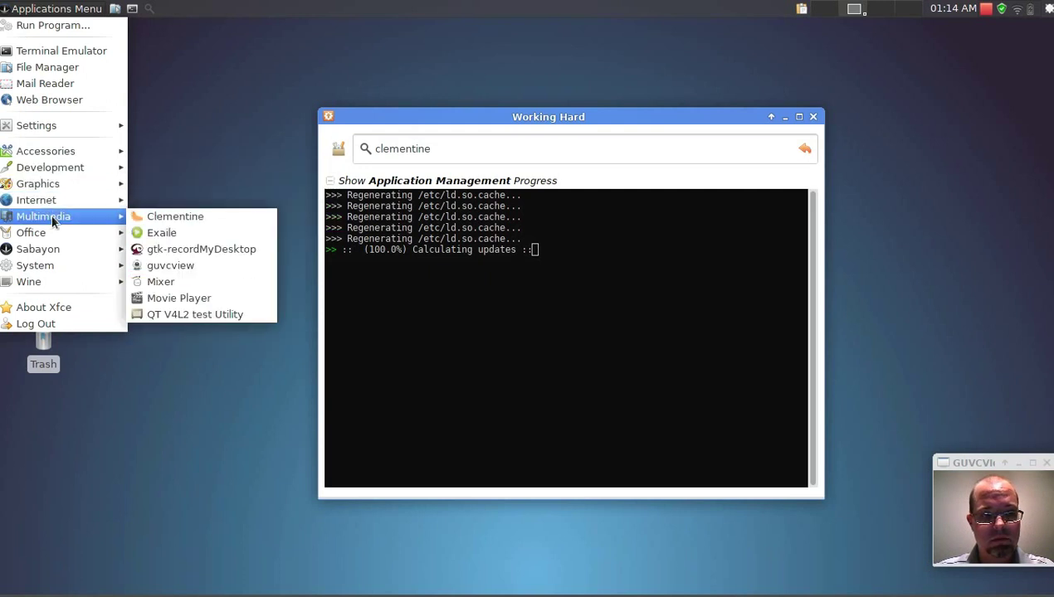
left_click(190, 218)
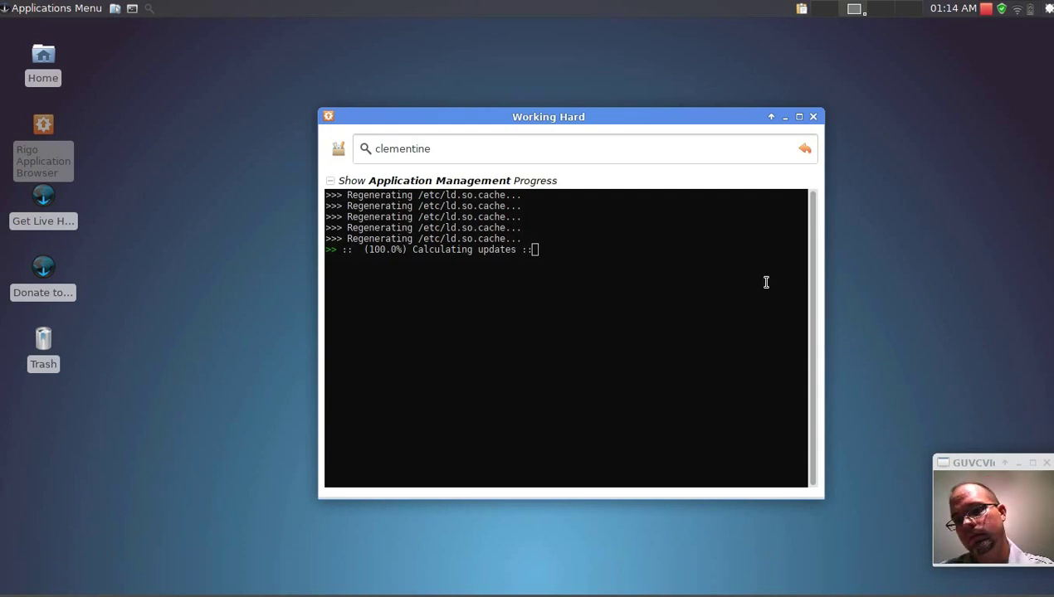
left_click(33, 7)
left_click(412, 167)
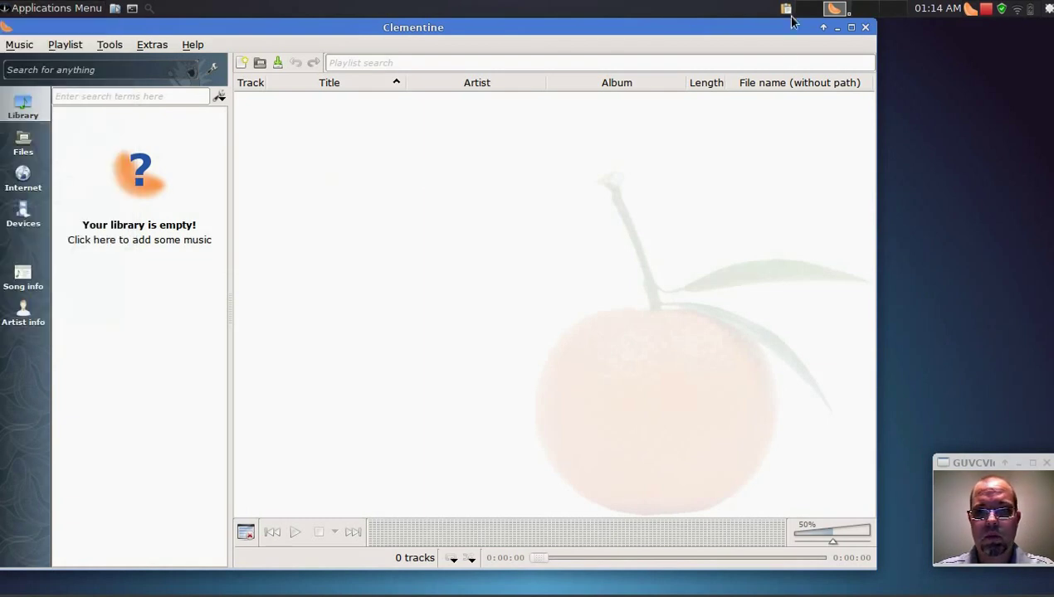
Maximize the Clementine window and close it.
left_click(850, 27)
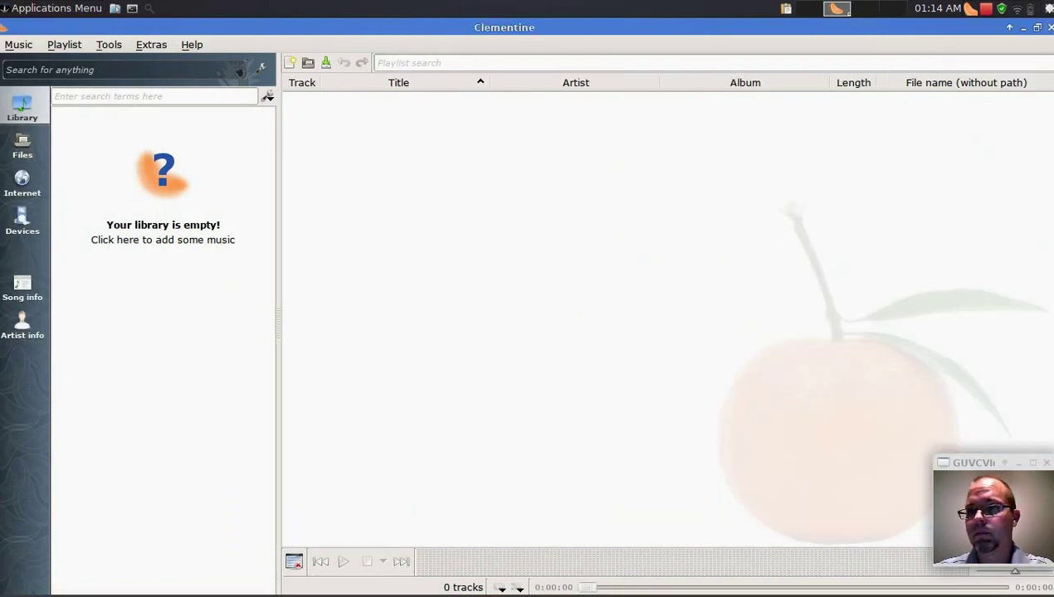
left_click(1050, 28)
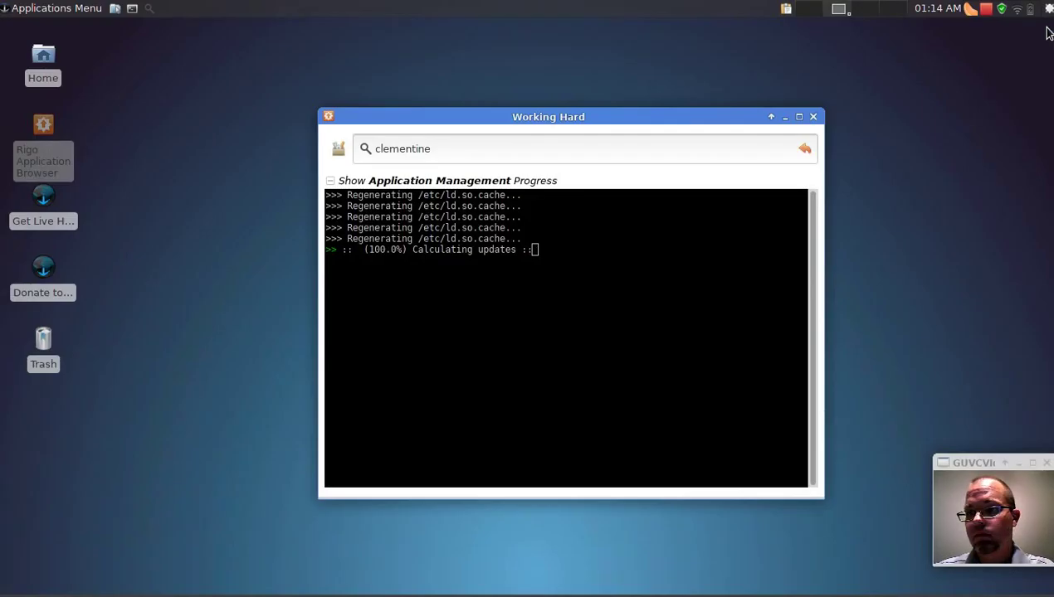
Look over the Accessories and Graphics application categories and close the Rigo Application Browser window.
left_click(16, 7)
mouse_move(45, 154)
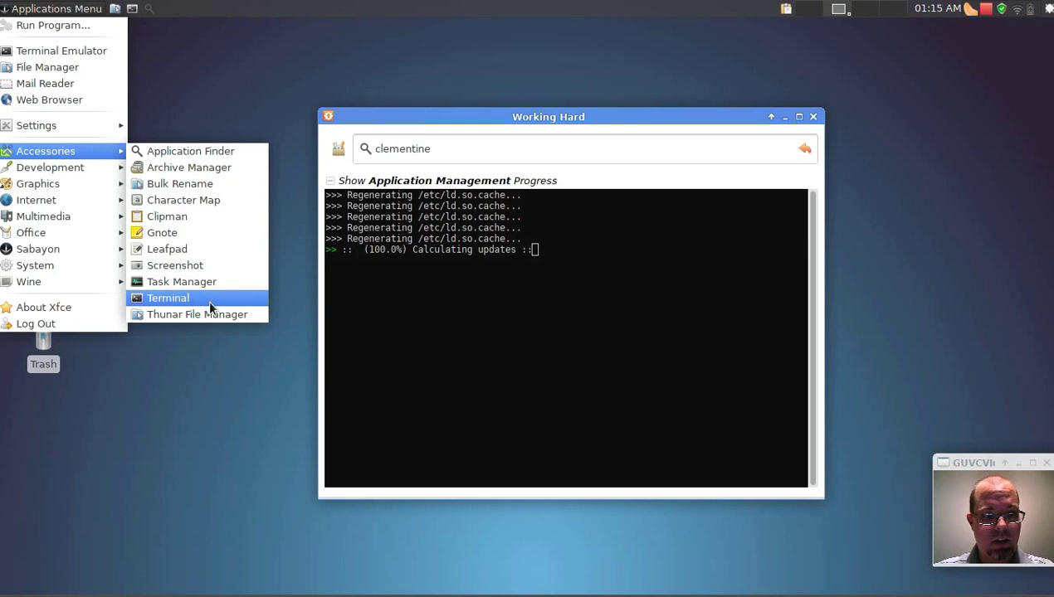
mouse_move(46, 182)
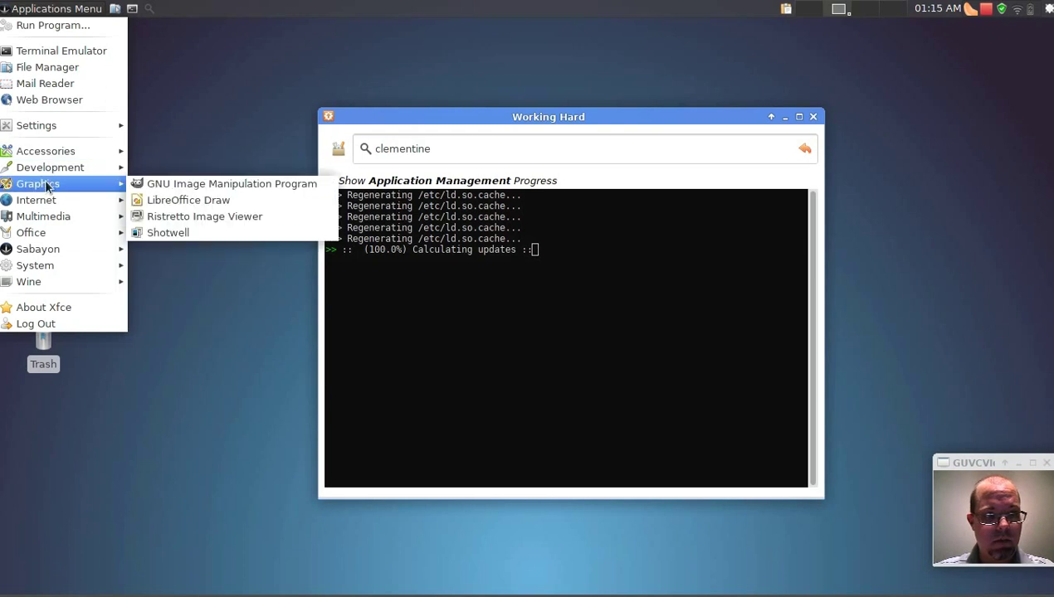
left_click(813, 118)
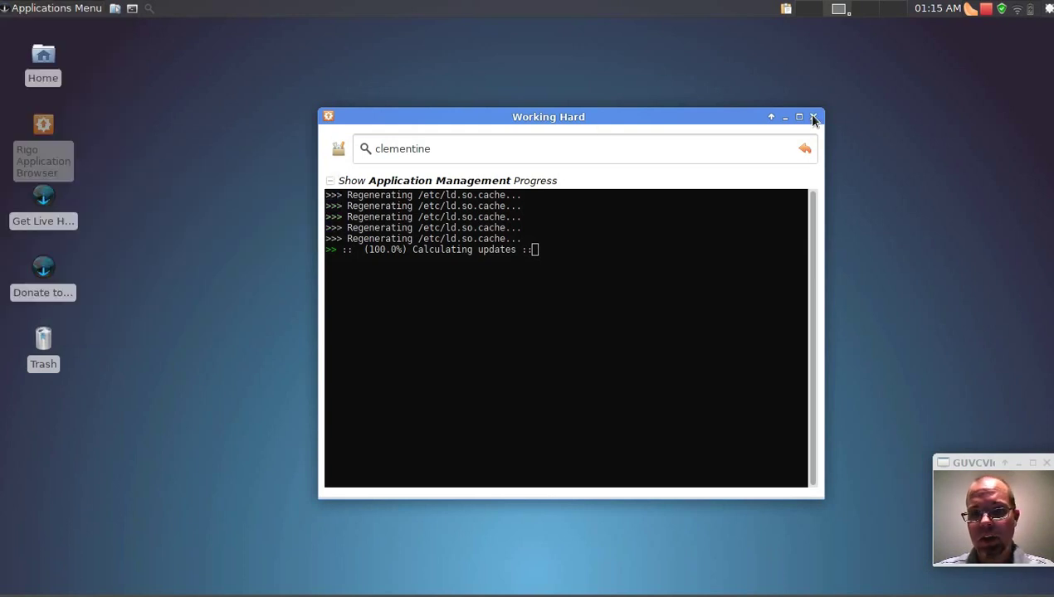
left_click(813, 118)
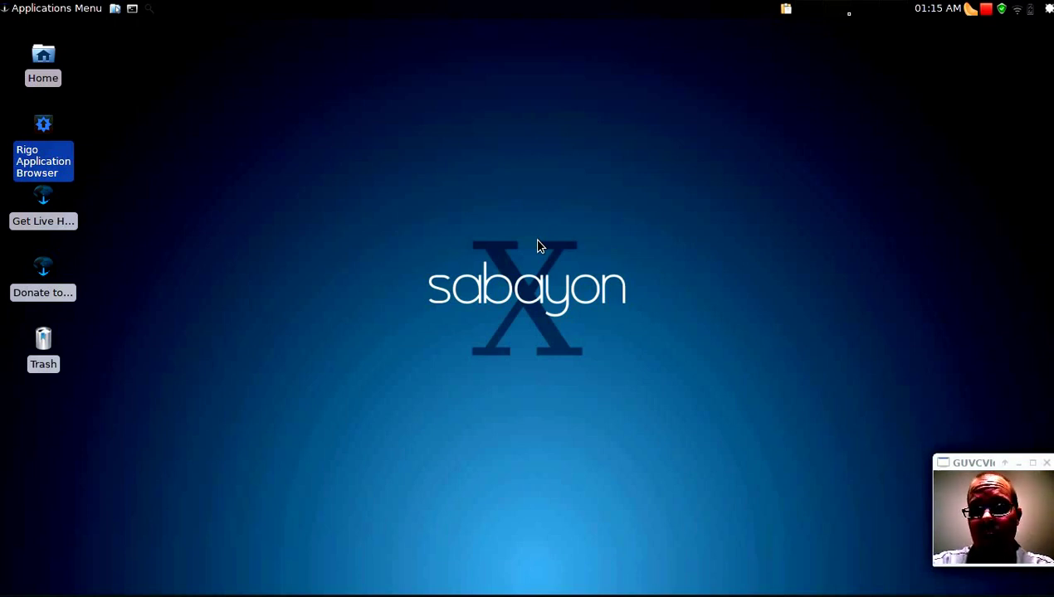
Examine the options offered by the update notification applet and dismiss them without choosing any.
right_click(1001, 10)
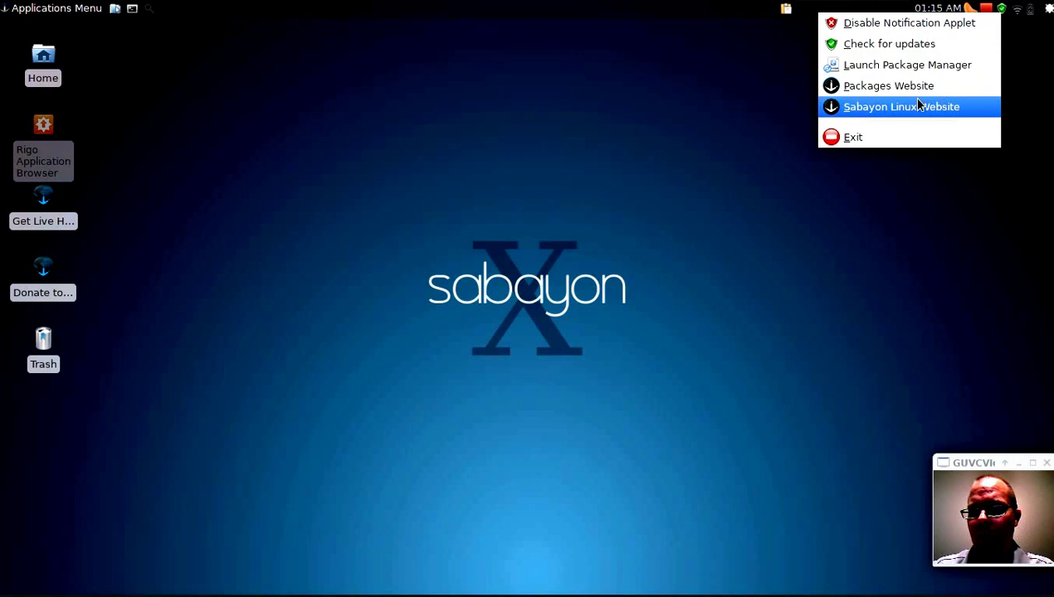
left_click(746, 104)
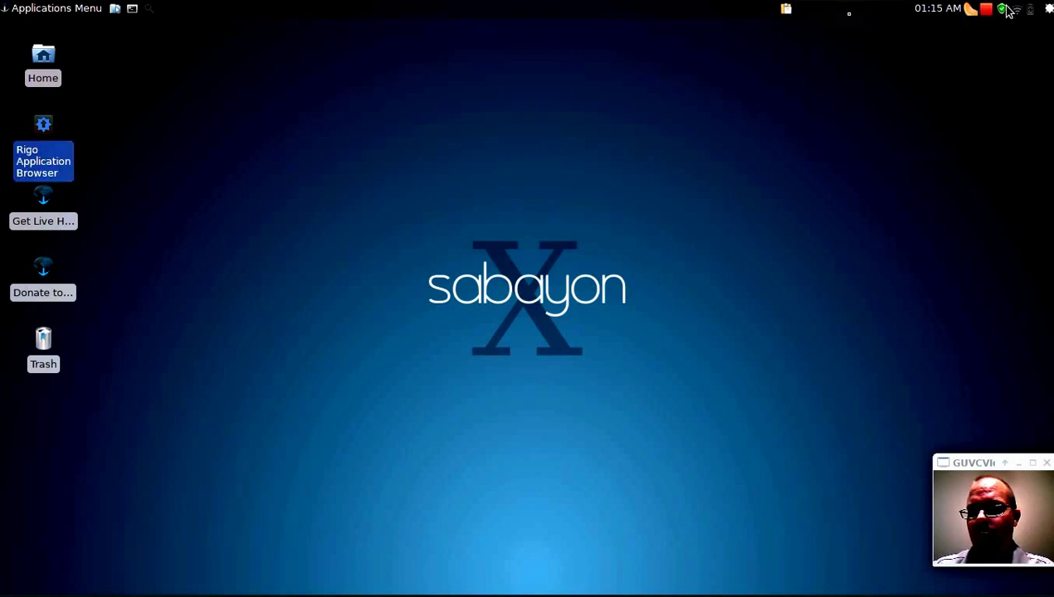